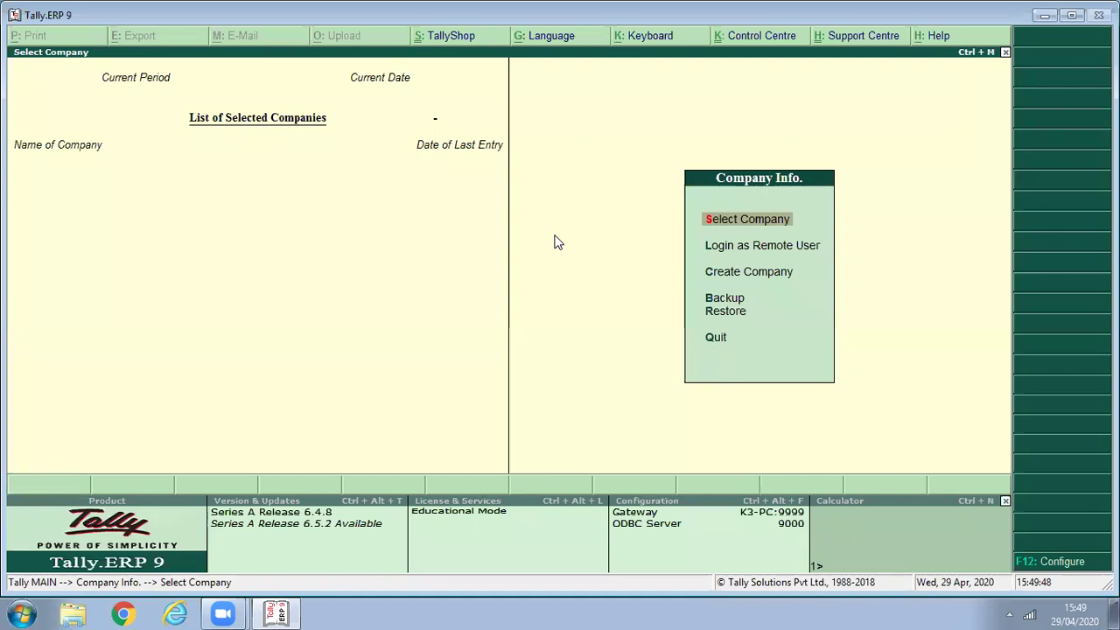
# Load the Online Classes company and display its Inventory Books report list
pyautogui.click(557, 242)
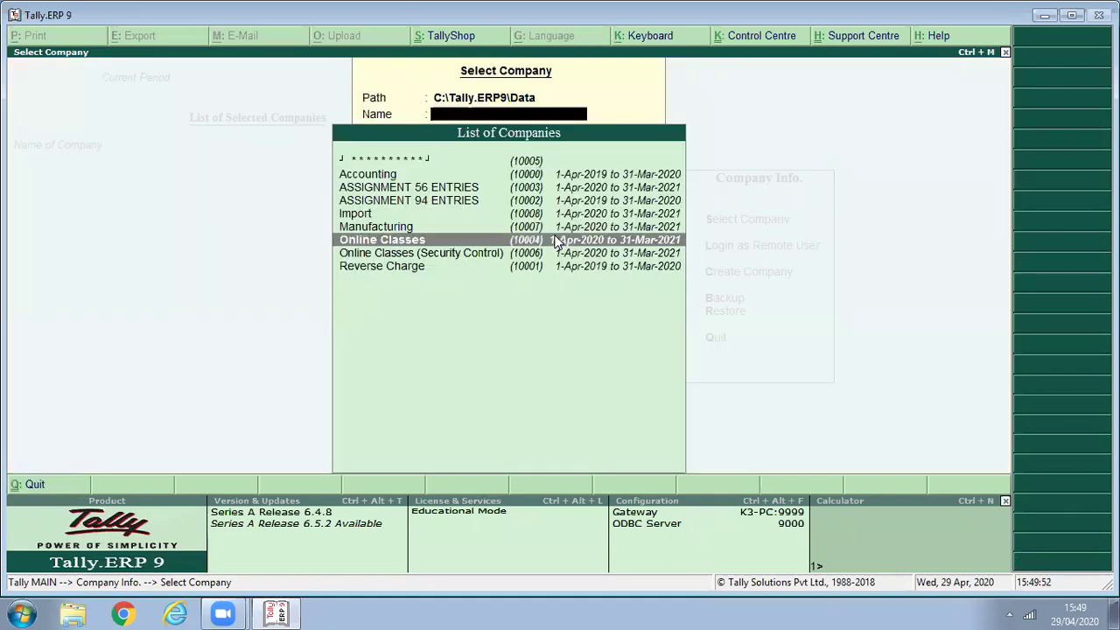
pyautogui.press('Return')
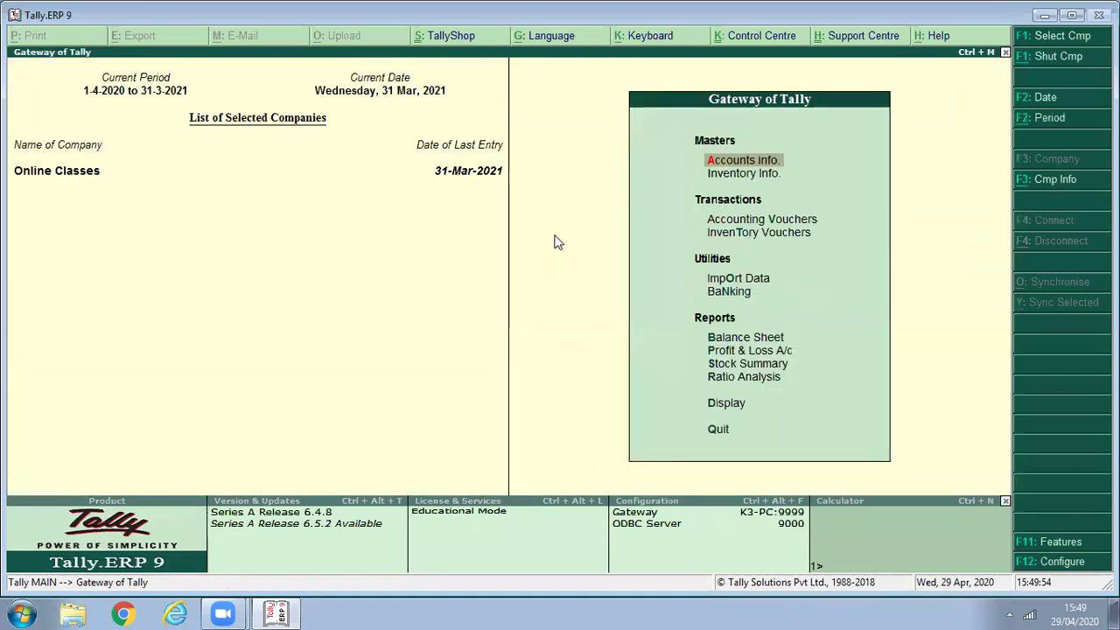
pyautogui.press('o')
pyautogui.press('r')
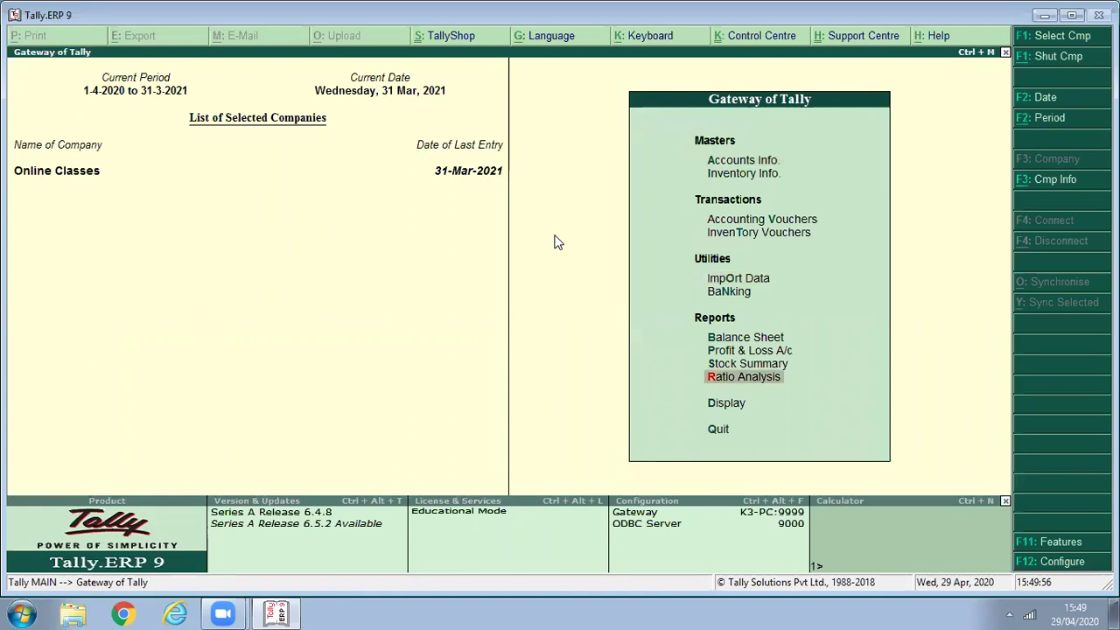
pyautogui.press('d')
pyautogui.press('Down')
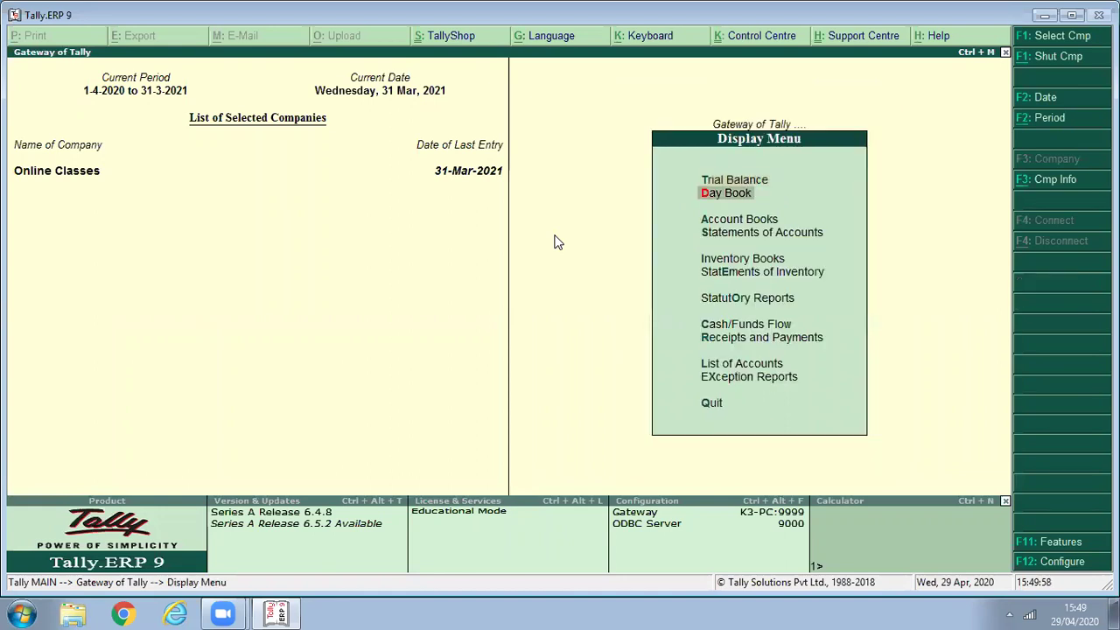
pyautogui.press('i')
pyautogui.press('Return')
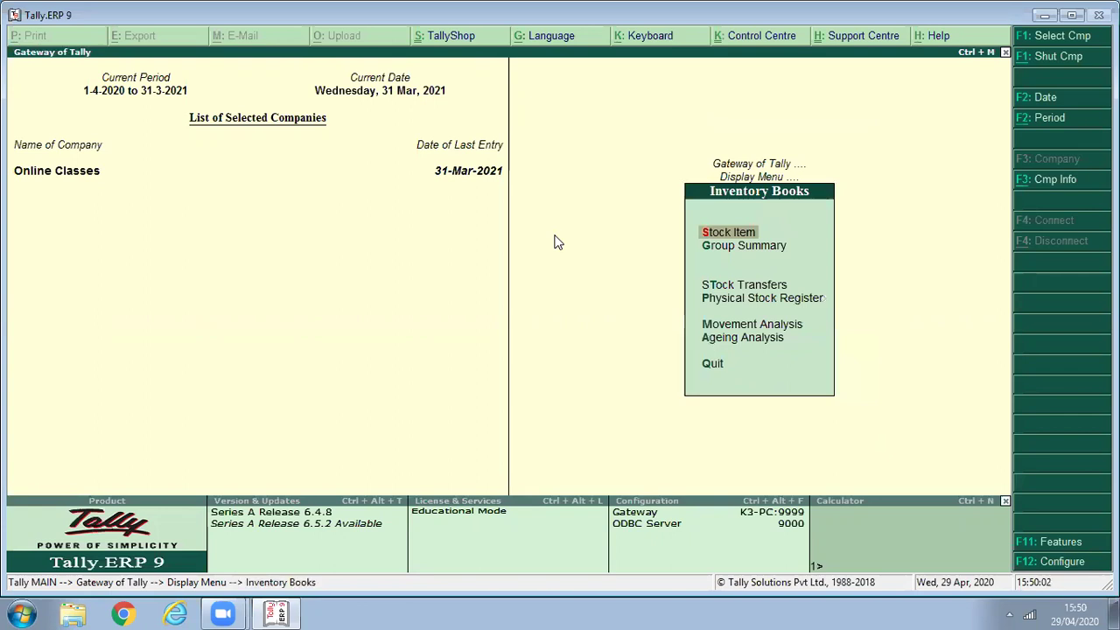
# View the stock category summary for Samsung in the Statements of Inventory, and return to the Gateway of Tally
pyautogui.press('Escape')
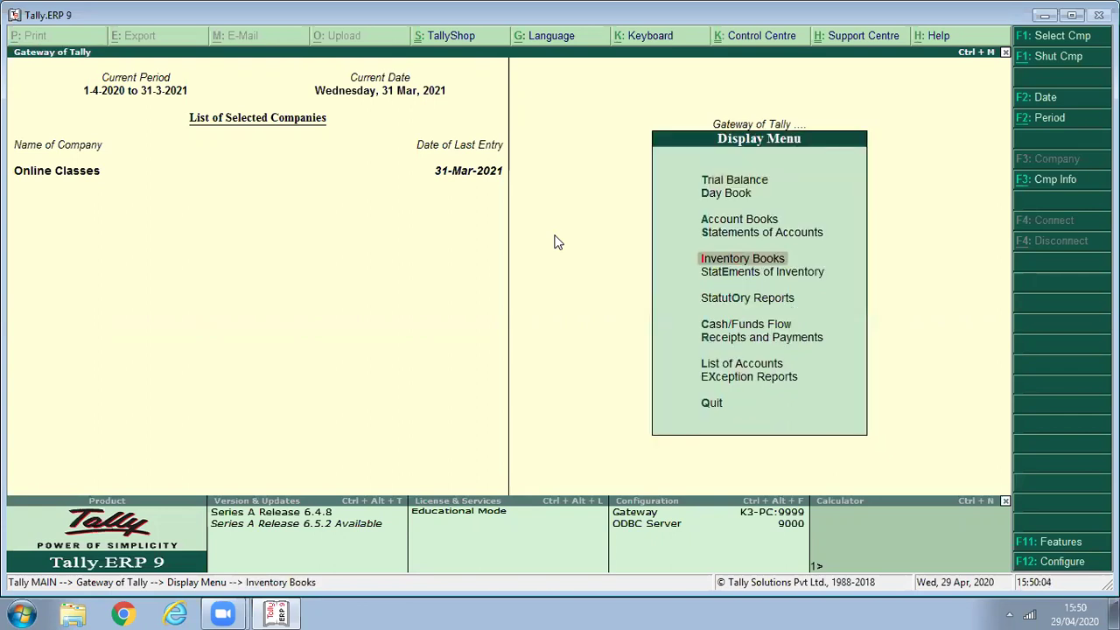
pyautogui.press('Down')
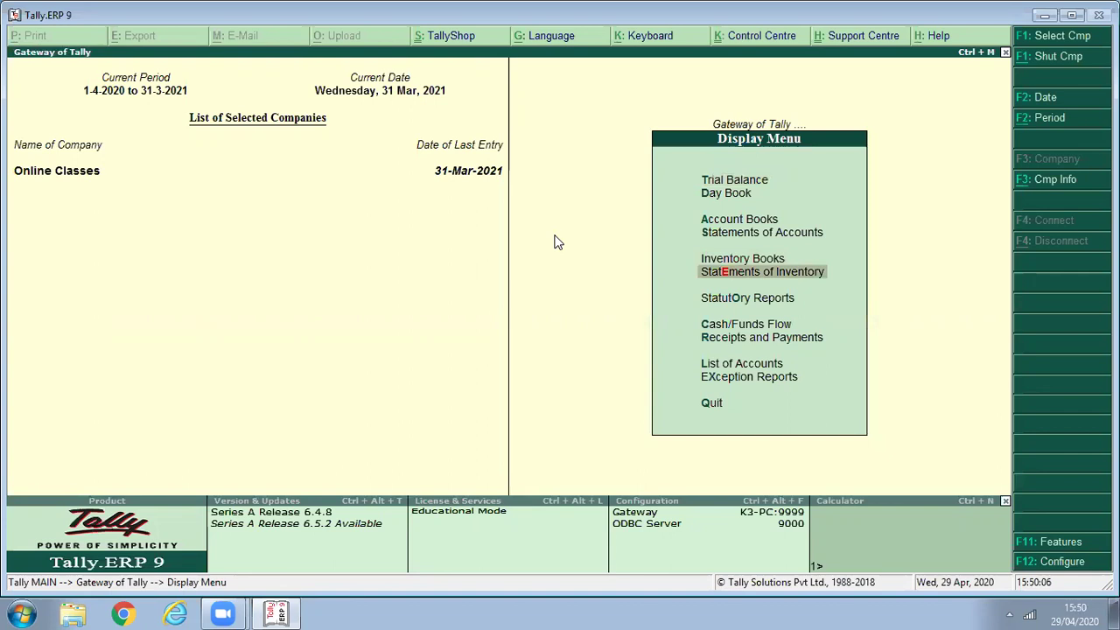
pyautogui.press('Return')
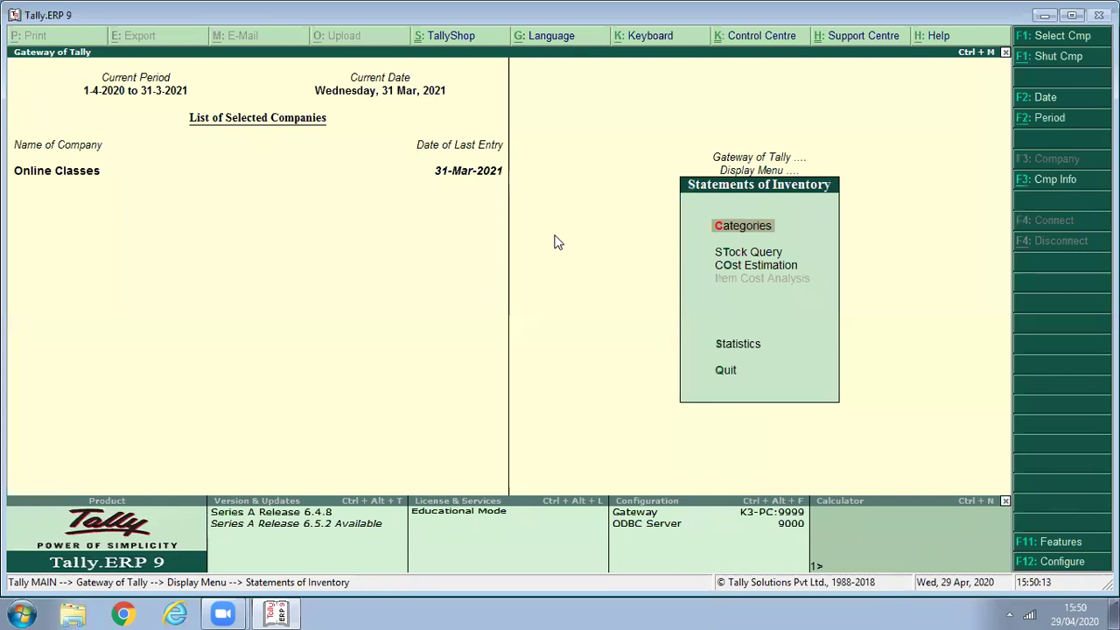
pyautogui.press('Return')
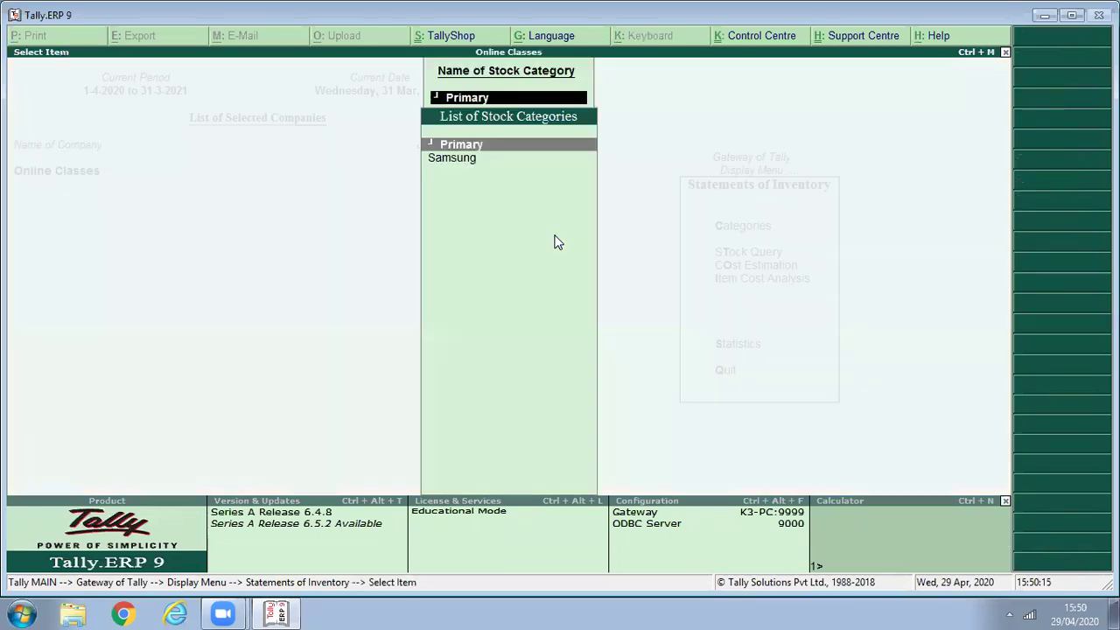
pyautogui.press('Down')
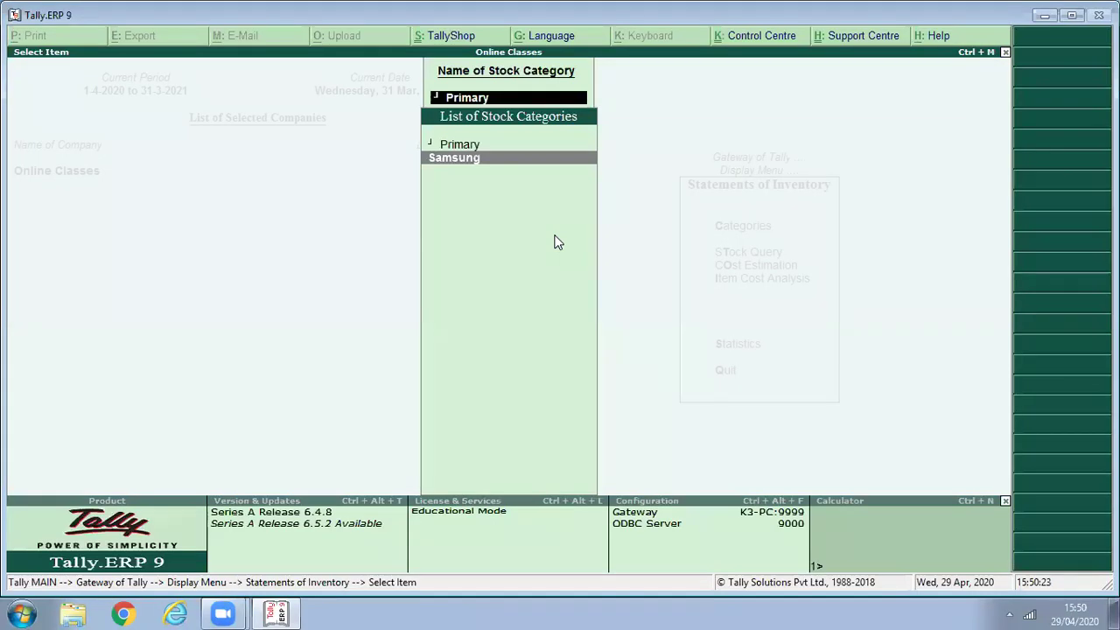
pyautogui.press('Return')
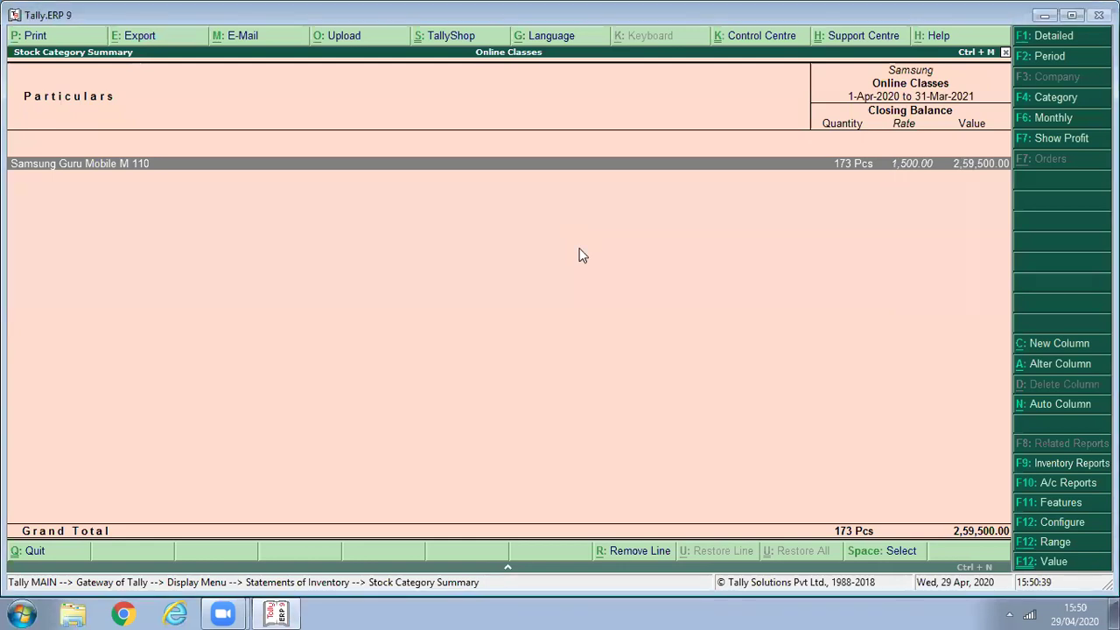
pyautogui.press('Escape')
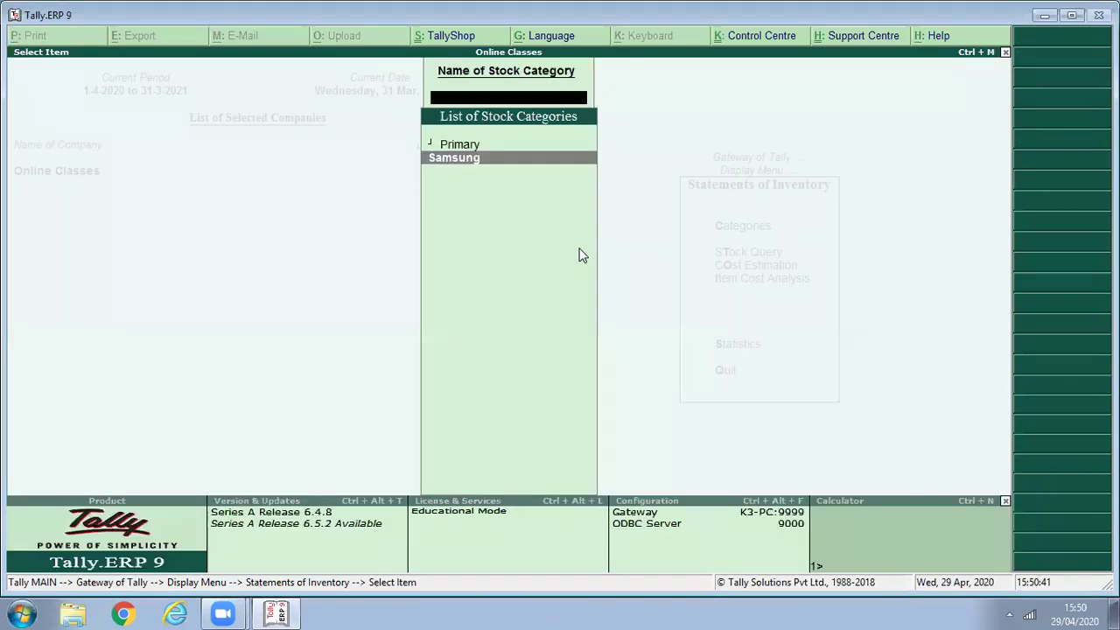
pyautogui.press('Escape')
pyautogui.press('Down')
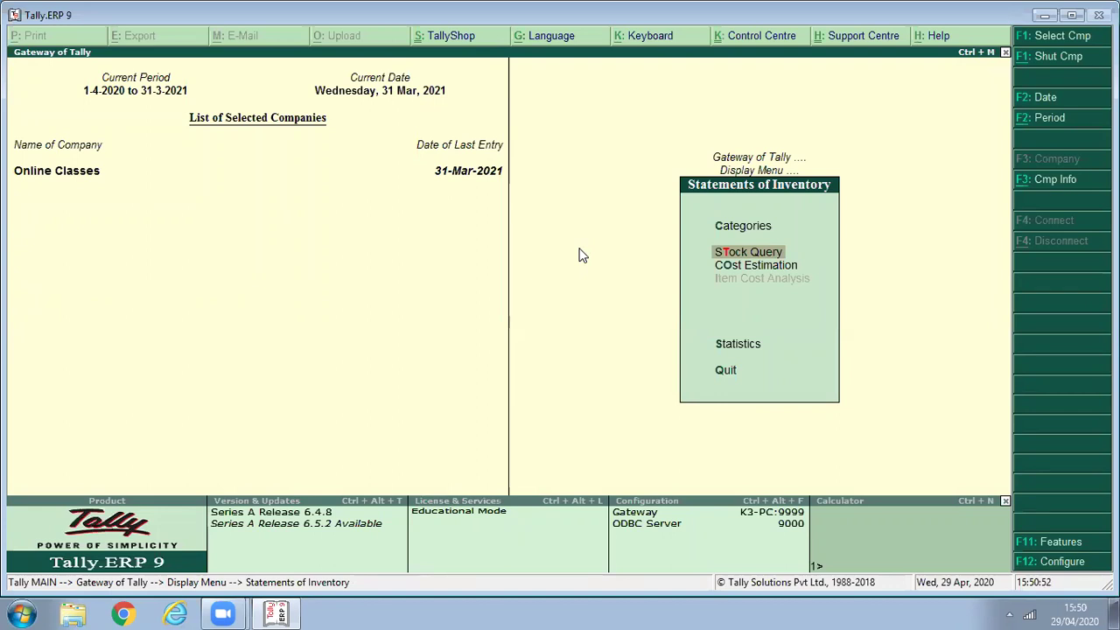
pyautogui.press('Escape')
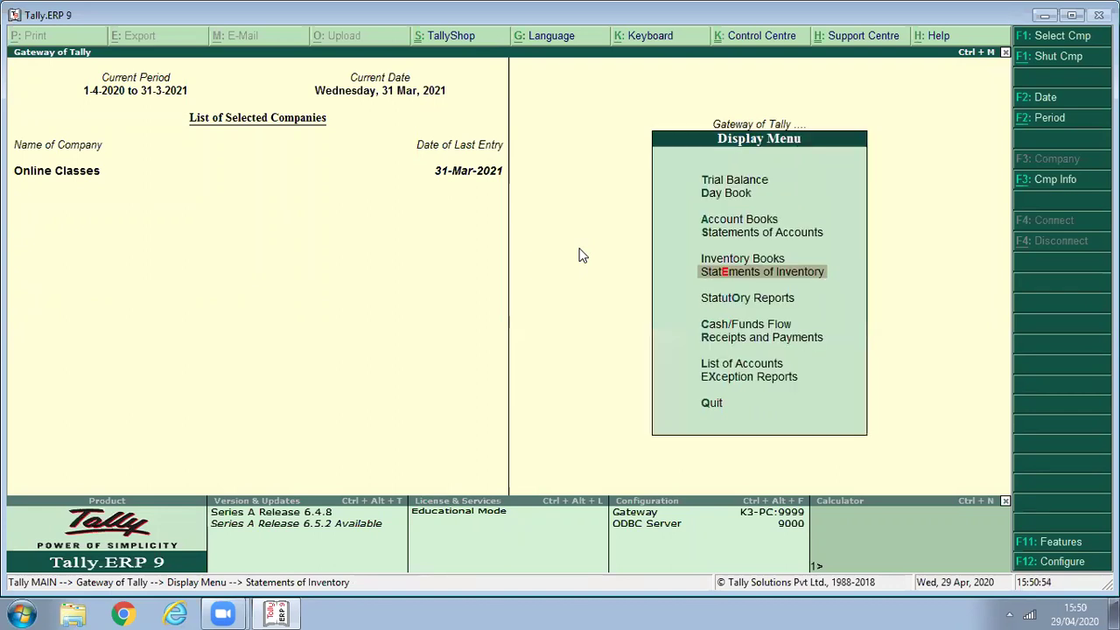
pyautogui.press('Escape')
# Open the inventory voucher creation screen to examine its Stock Query option, and leave without recording anything
pyautogui.press('Up')
pyautogui.press('Up')
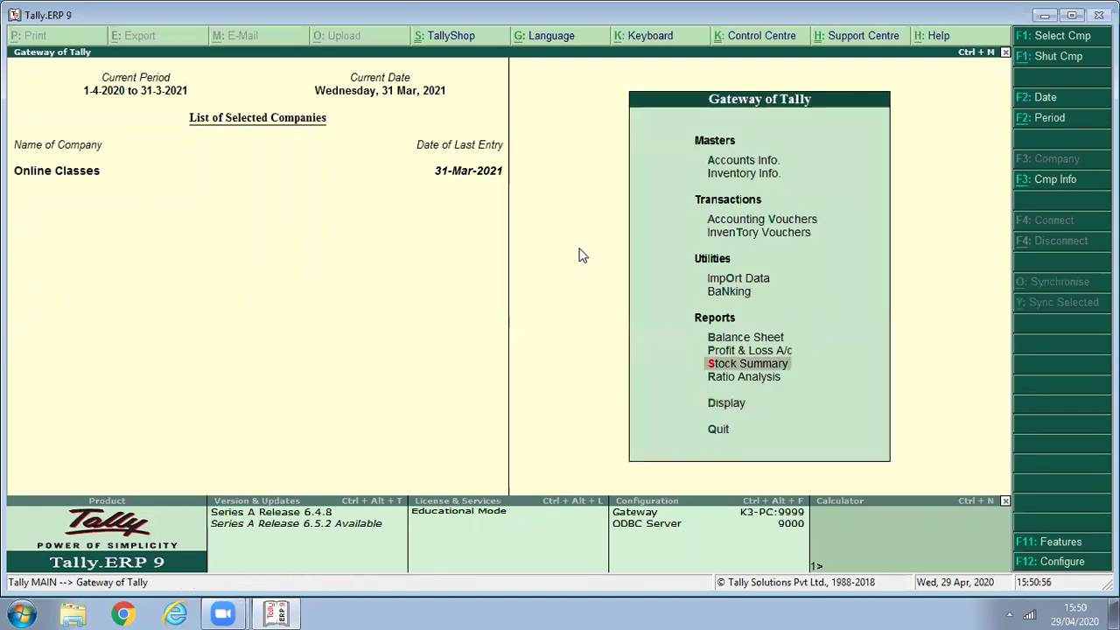
pyautogui.press('Up')
pyautogui.press('Up')
pyautogui.press('Up')
pyautogui.press('Up')
pyautogui.press('Up')
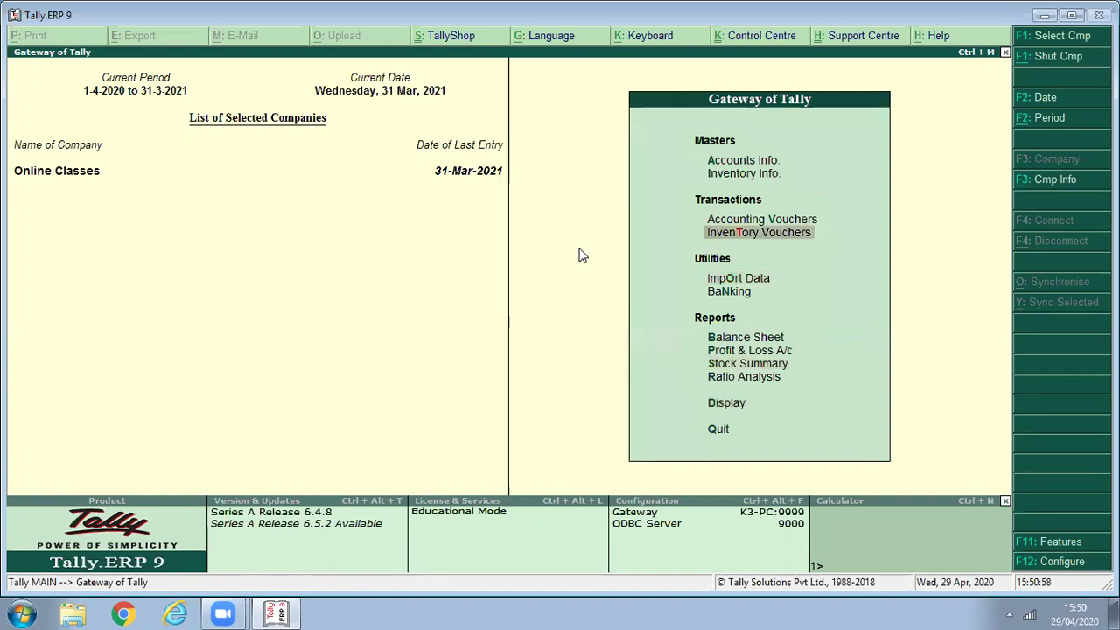
pyautogui.press('Return')
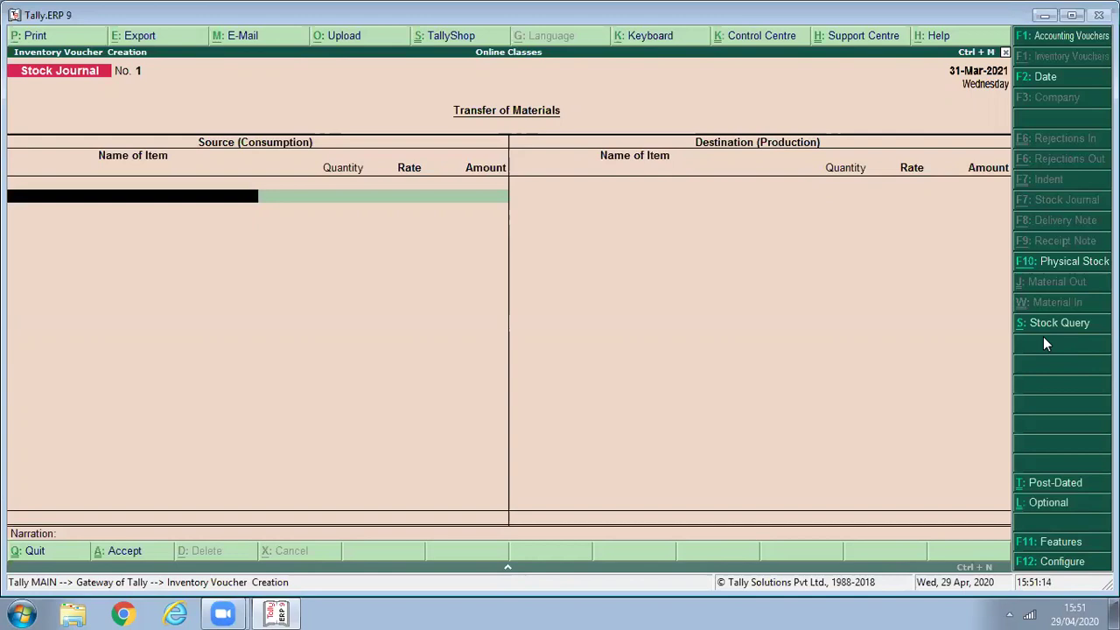
pyautogui.press('Escape')
# Open a blank sales voucher to examine its Stock Query option, and quit it without saving
pyautogui.press('Up')
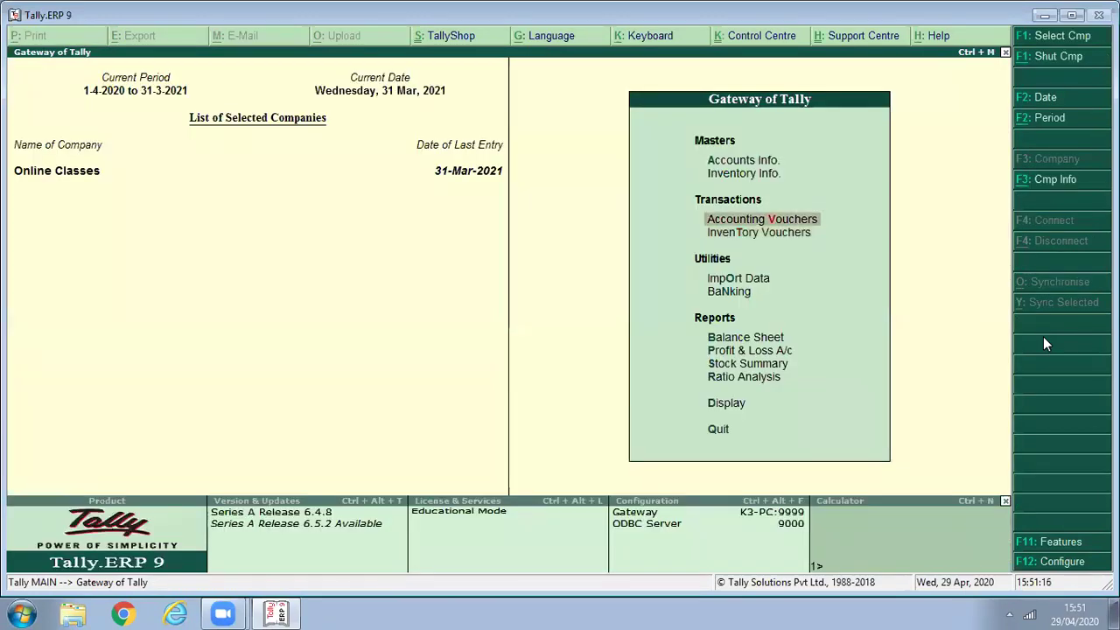
pyautogui.press('Return')
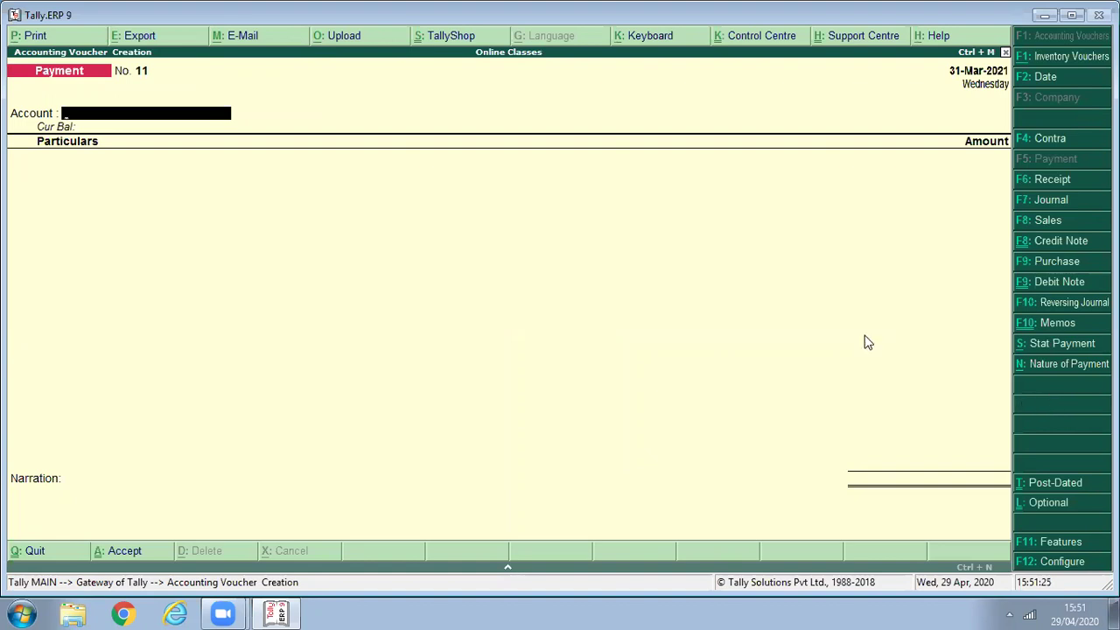
pyautogui.press('F8')
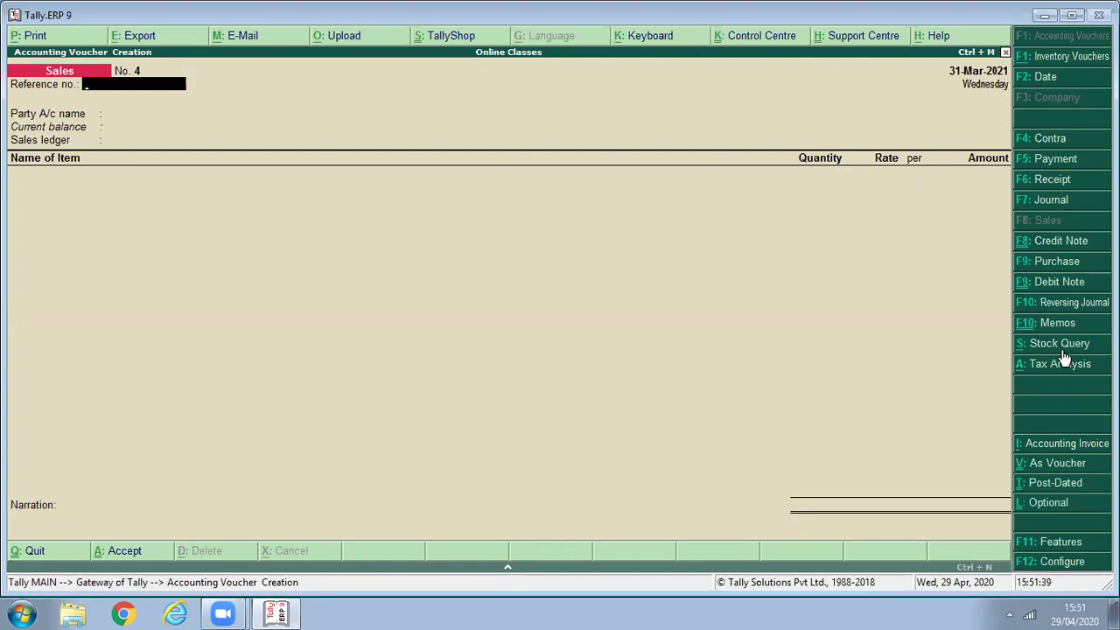
pyautogui.press('Escape')
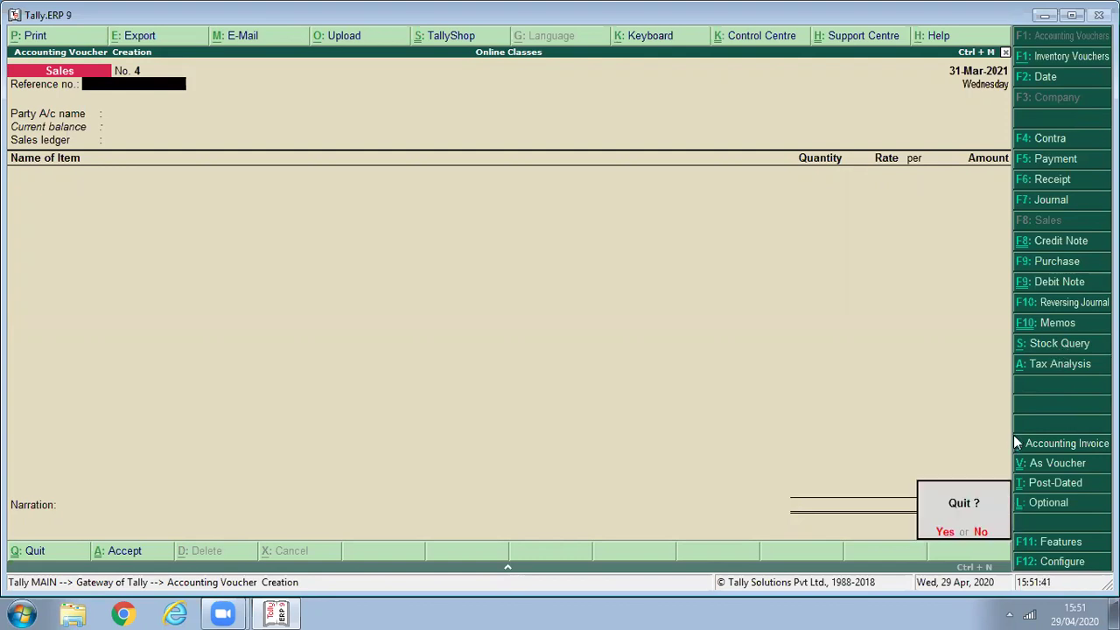
pyautogui.press('y')
# Run a Stock Query on Samsung Guru Mobile M 110, examine its purchases, sales and godown details, and return to the Gateway of Tally
pyautogui.press('Down')
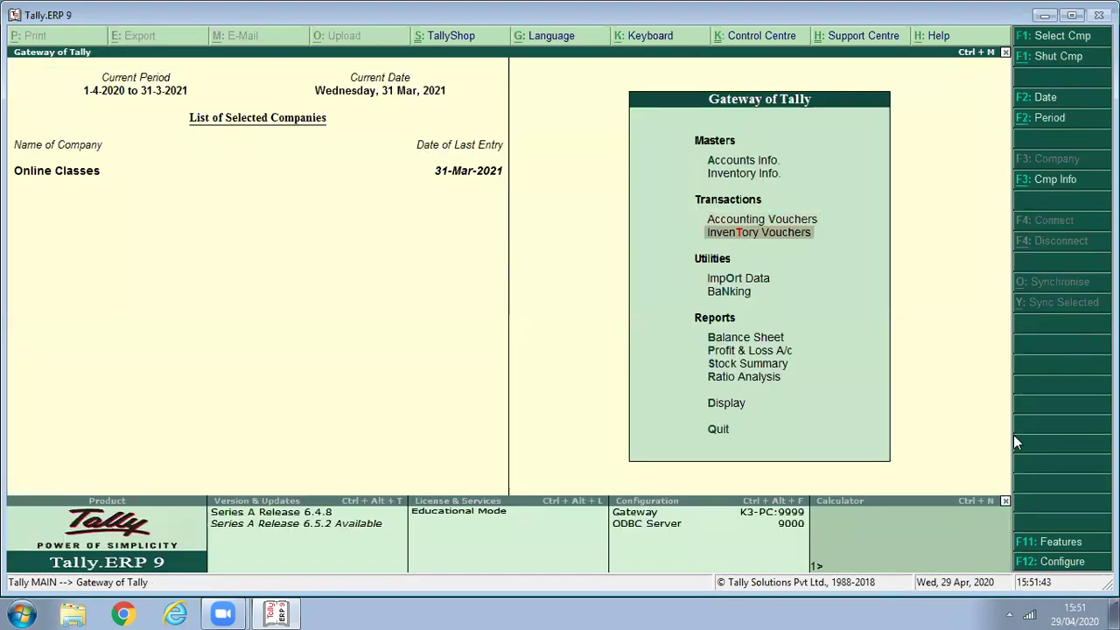
pyautogui.press('s')
pyautogui.press('Down')
pyautogui.press('Down')
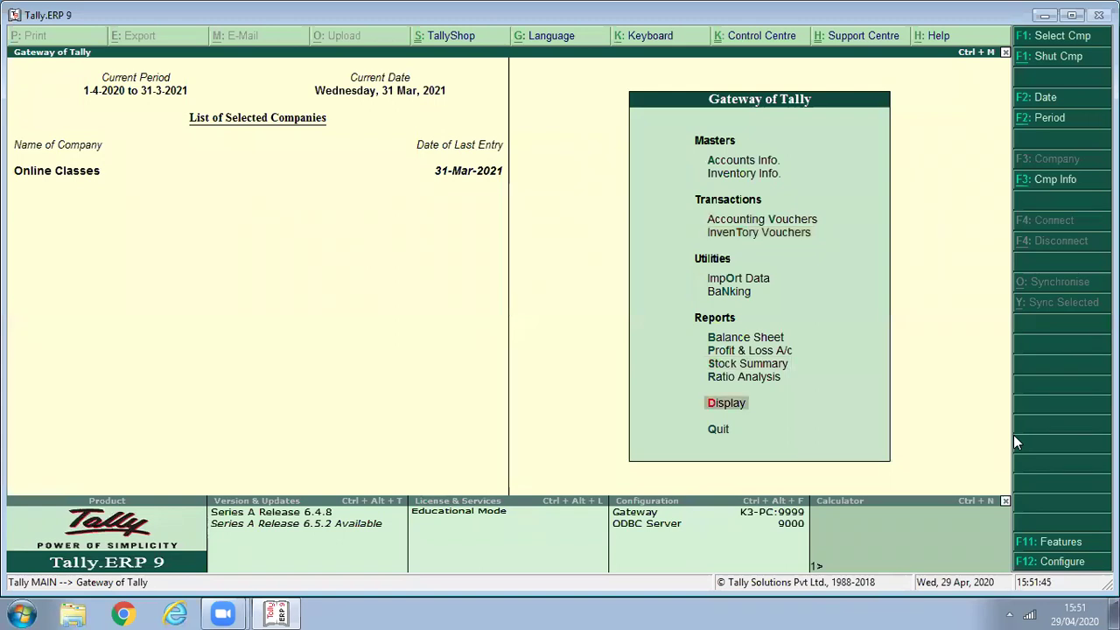
pyautogui.press('Return')
pyautogui.press('e')
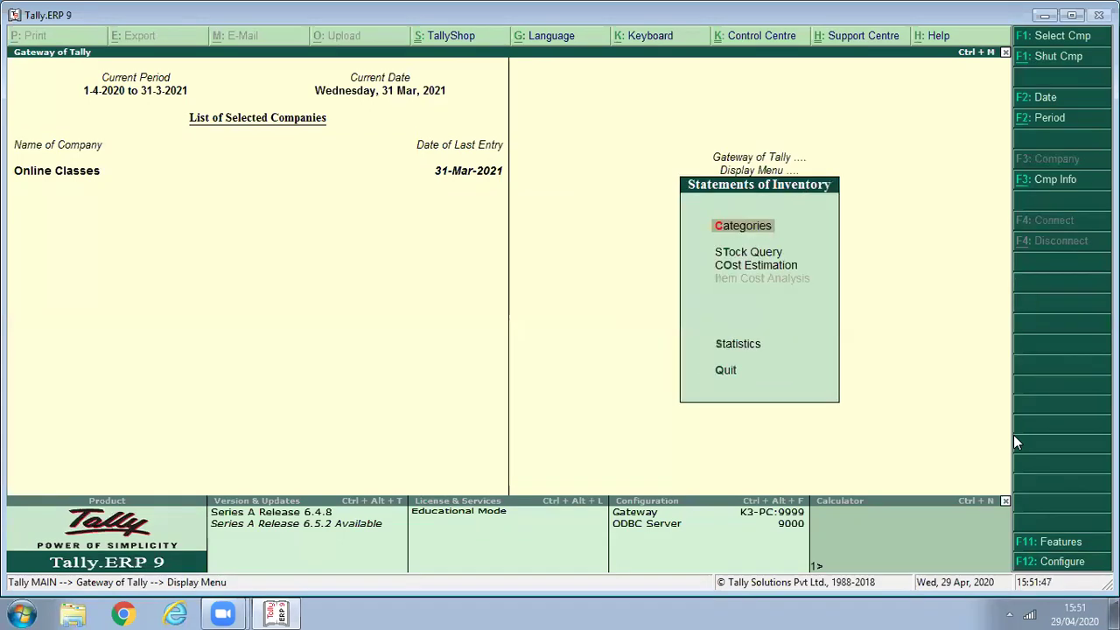
pyautogui.press('Down')
pyautogui.press('Return')
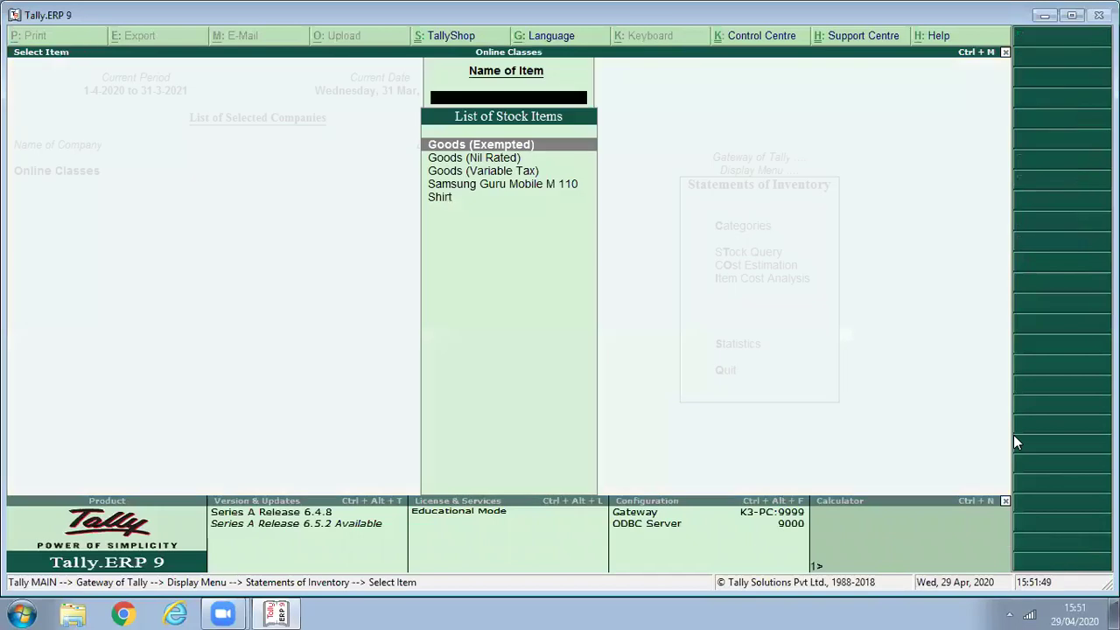
pyautogui.press('Down')
pyautogui.press('Down')
pyautogui.press('Down')
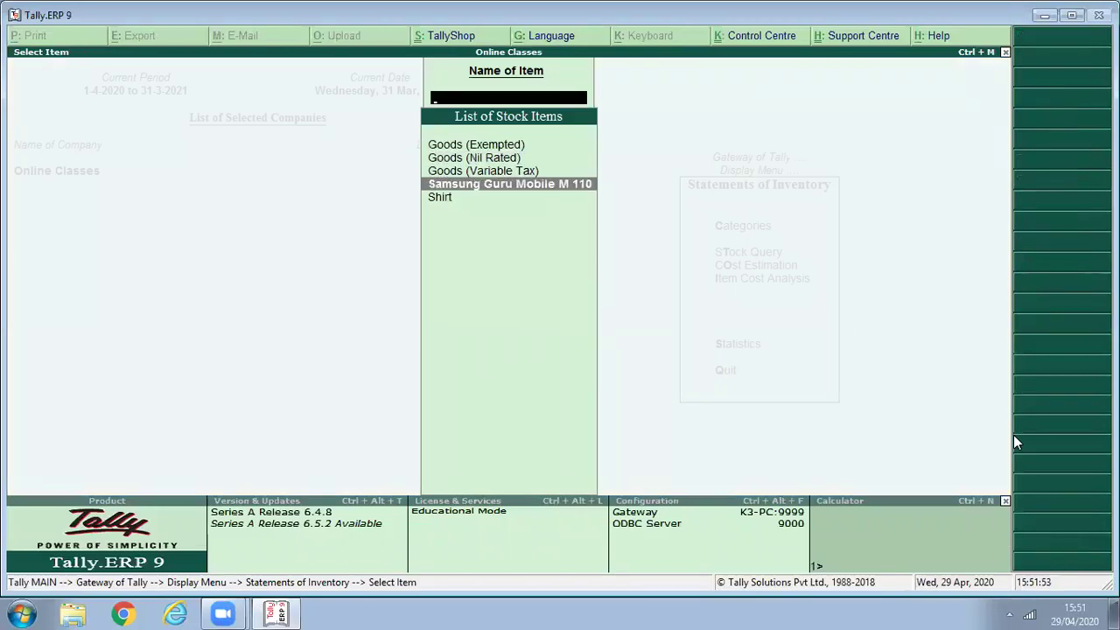
pyautogui.press('Return')
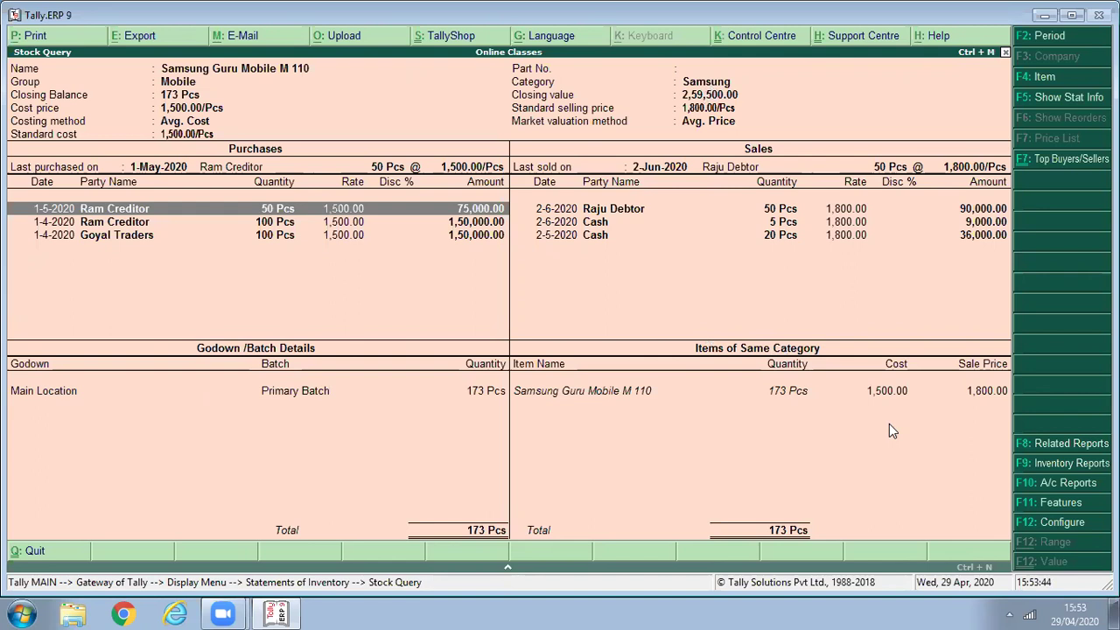
pyautogui.press('Escape')
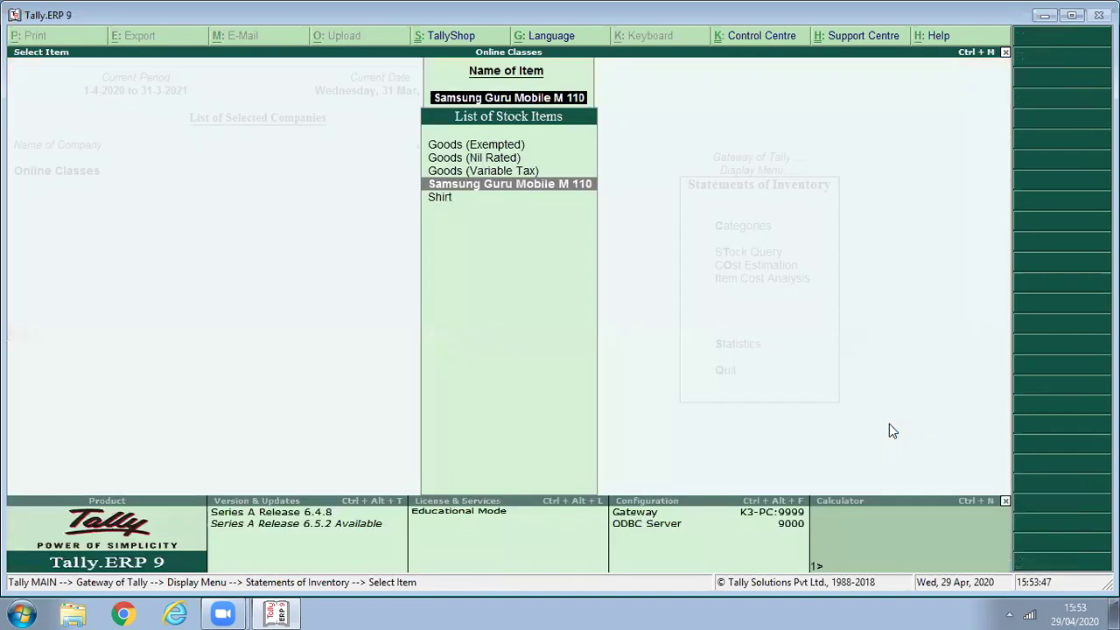
pyautogui.press('Escape')
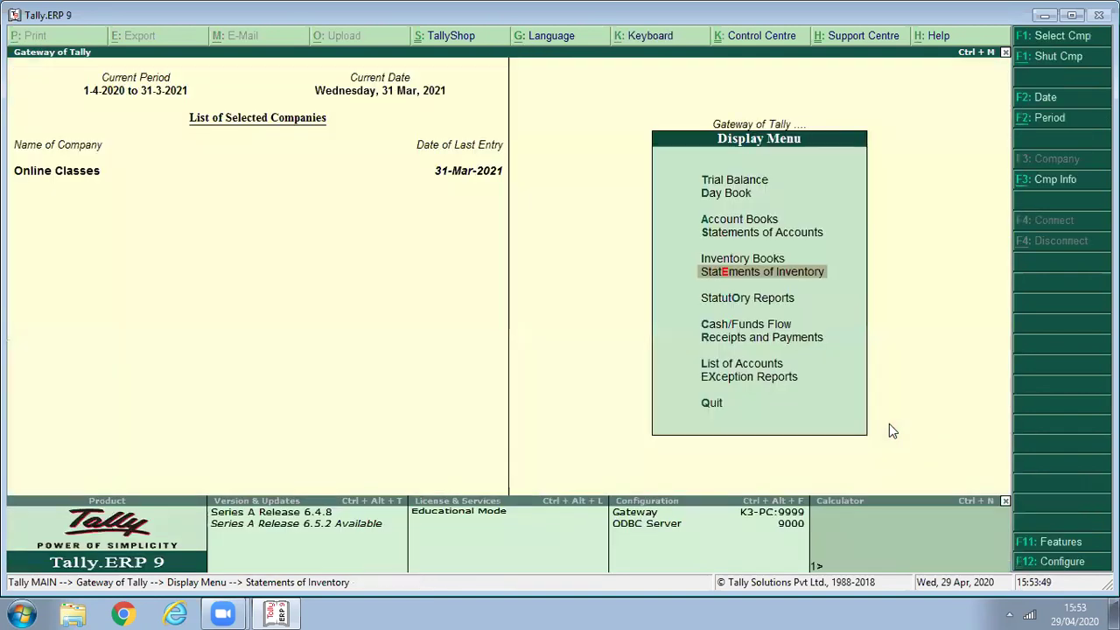
pyautogui.press('Escape')
# Set Maintain multiple Godowns to Yes in the company's Inventory Features and accept the changes
pyautogui.press('Up')
pyautogui.press('Up')
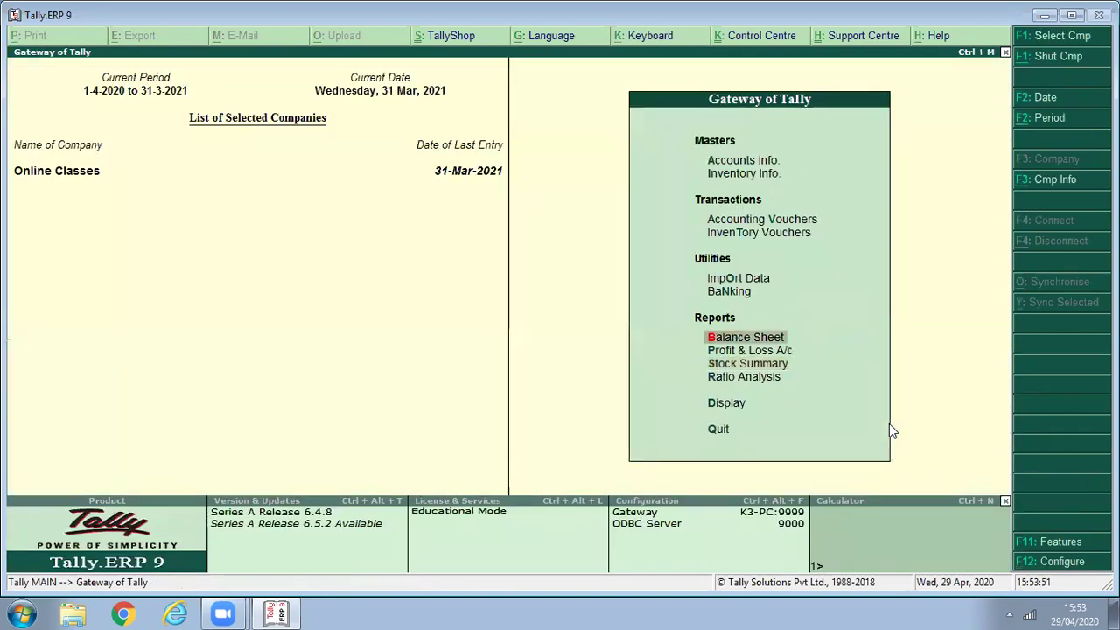
pyautogui.press('F11')
pyautogui.press('Down')
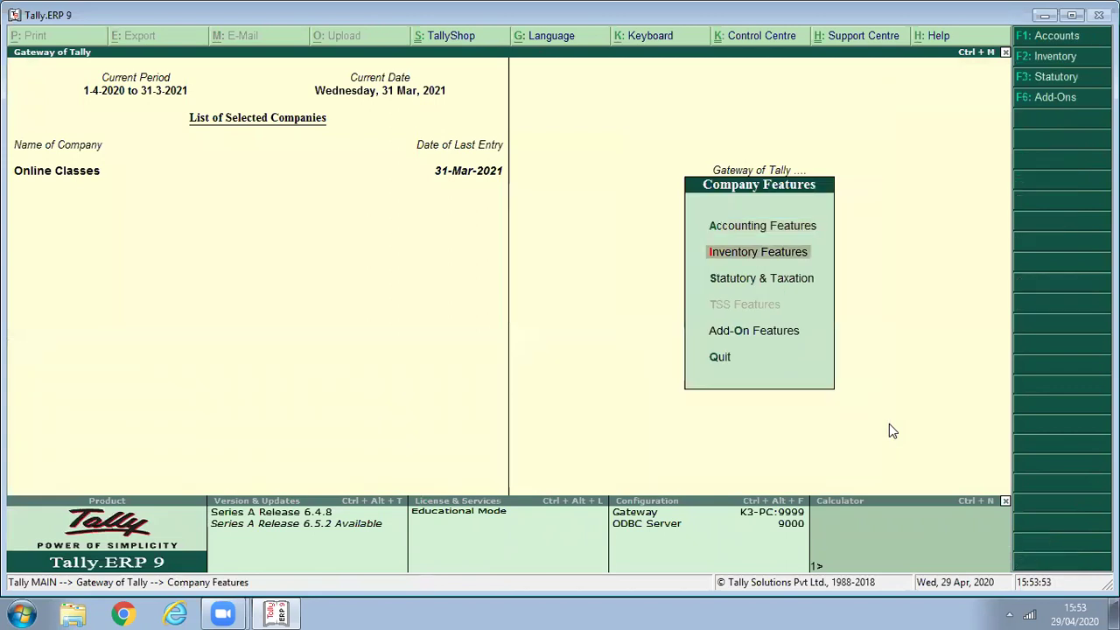
pyautogui.press('Return')
pyautogui.press('Return')
pyautogui.press('Return')
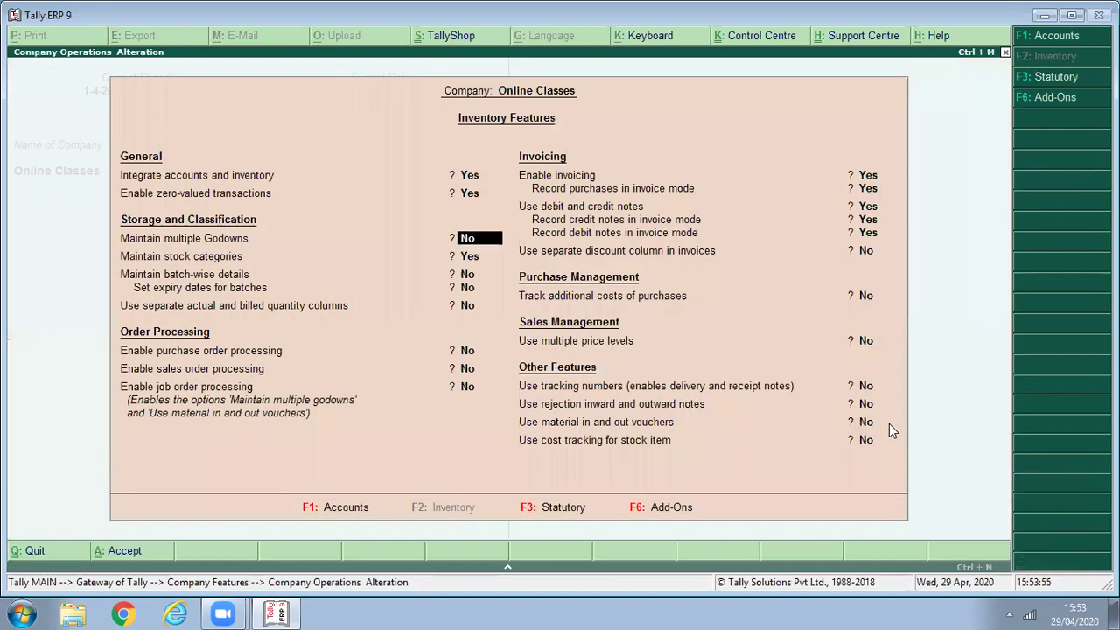
pyautogui.write('y')
pyautogui.press('Return')
pyautogui.press('Return')
pyautogui.press('Return')
pyautogui.press('Return')
pyautogui.press('Return')
pyautogui.press('Return')
pyautogui.press('Return')
pyautogui.press('Return')
pyautogui.press('Return')
pyautogui.press('Return')
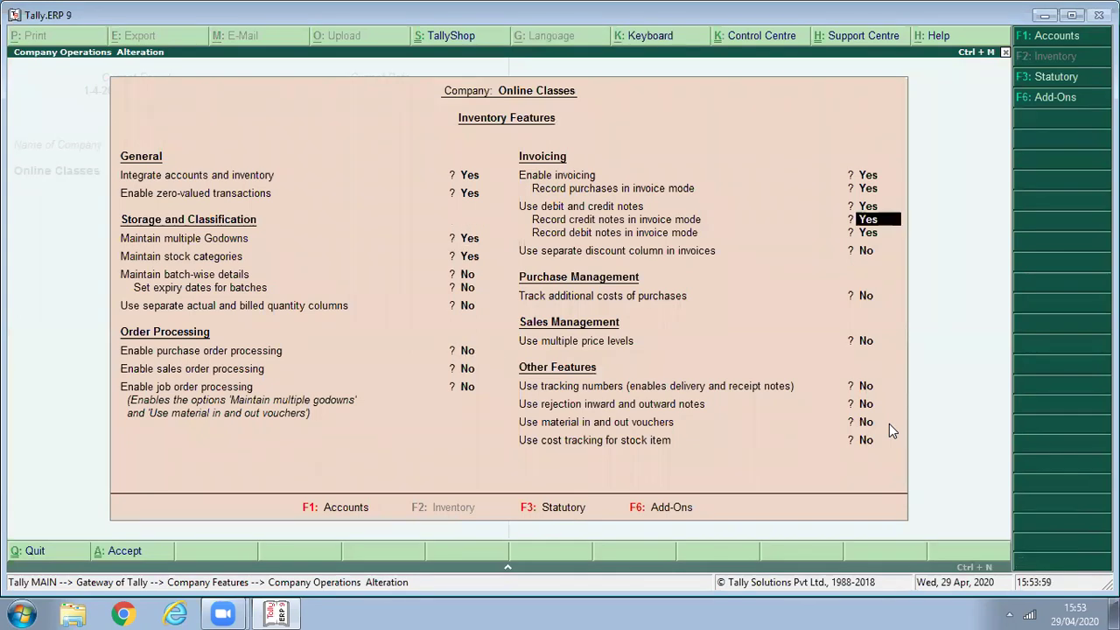
pyautogui.press('Return')
pyautogui.press('Return')
pyautogui.press('Return')
pyautogui.press('Return')
pyautogui.press('Return')
pyautogui.press('Return')
pyautogui.press('Return')
pyautogui.press('Return')
pyautogui.press('Return')
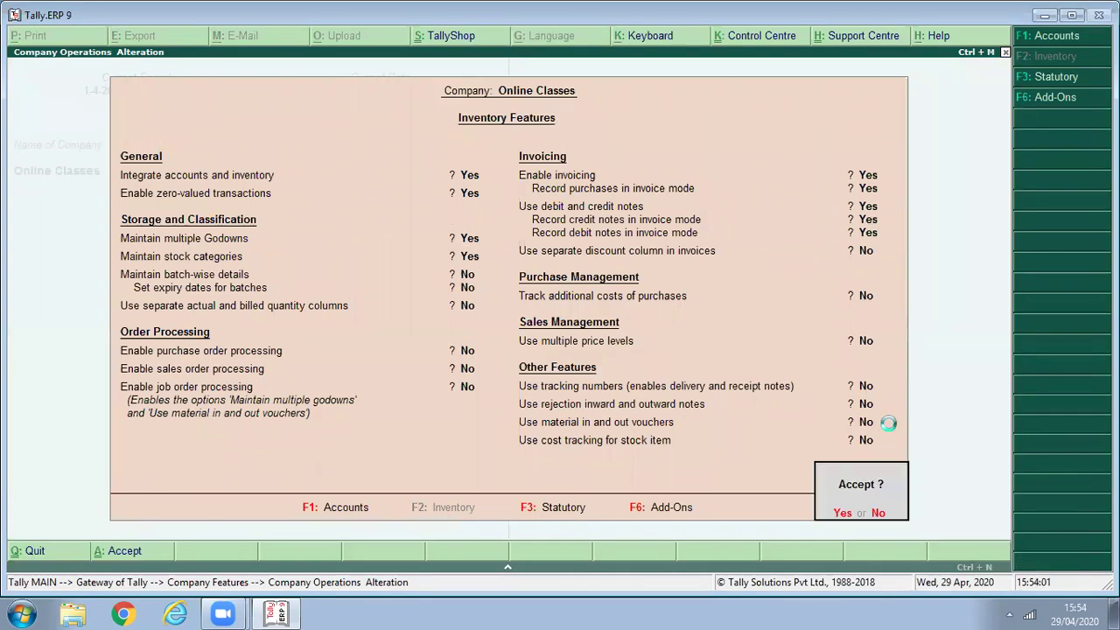
pyautogui.press('Return')
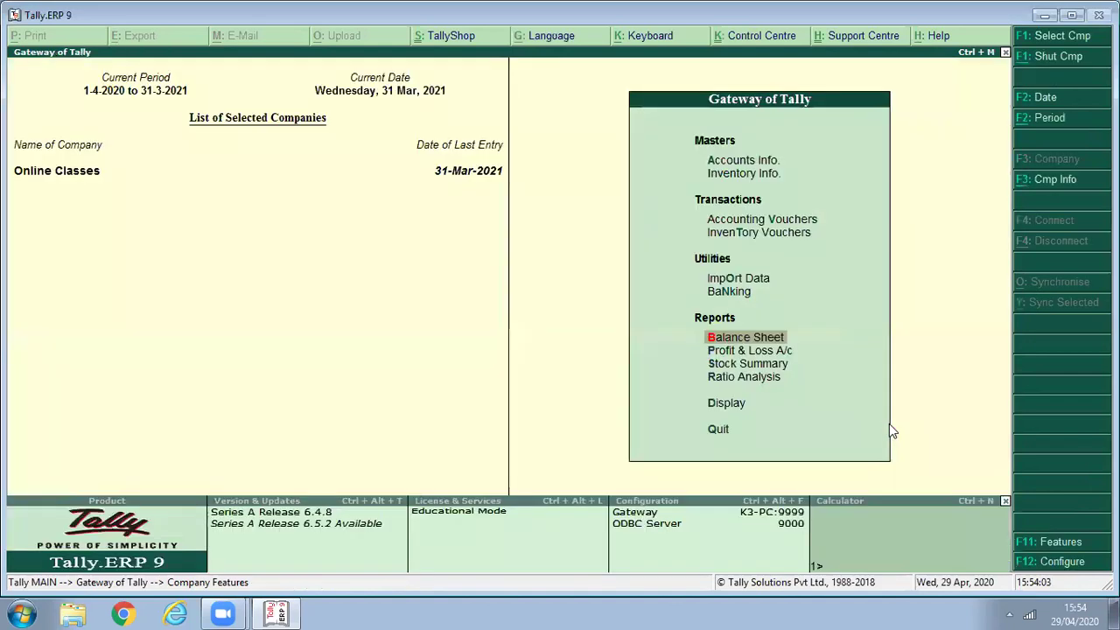
# Rename the Main Location godown to Shop, keep it under Primary, and save the alteration
pyautogui.press('Up')
pyautogui.press('Up')
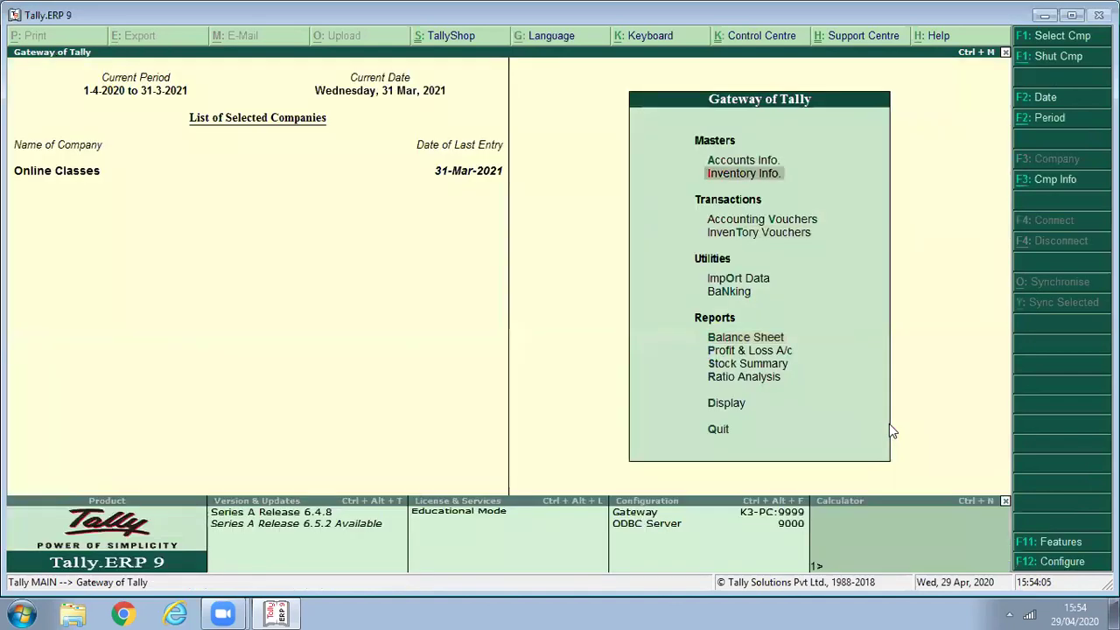
pyautogui.press('Return')
pyautogui.press('d')
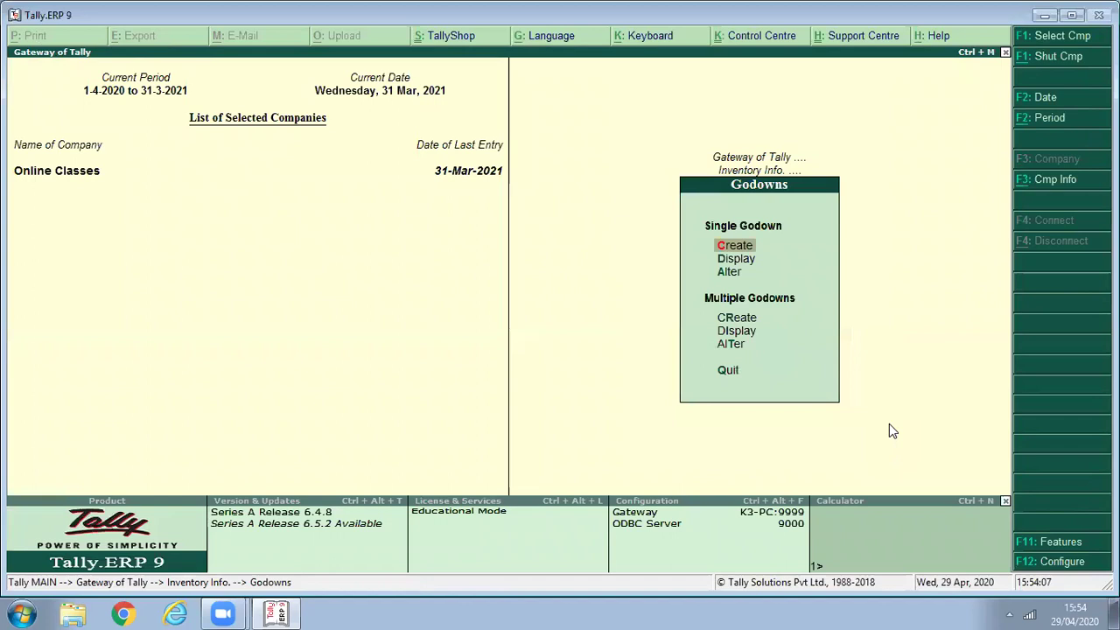
pyautogui.press('Return')
pyautogui.press('Return')
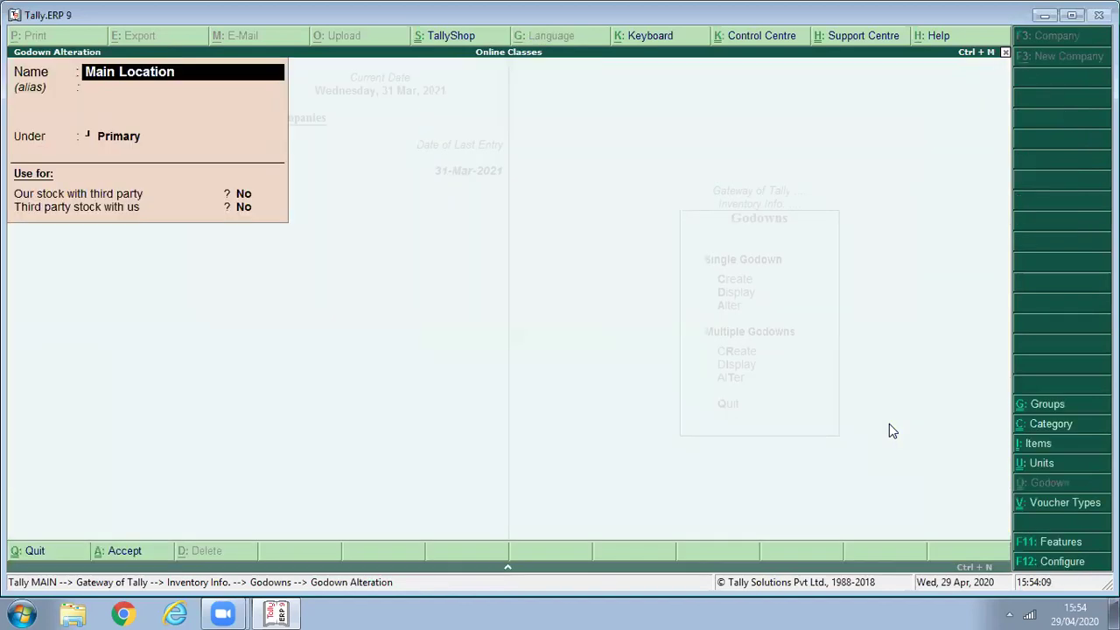
pyautogui.write('Shop')
pyautogui.press('Return')
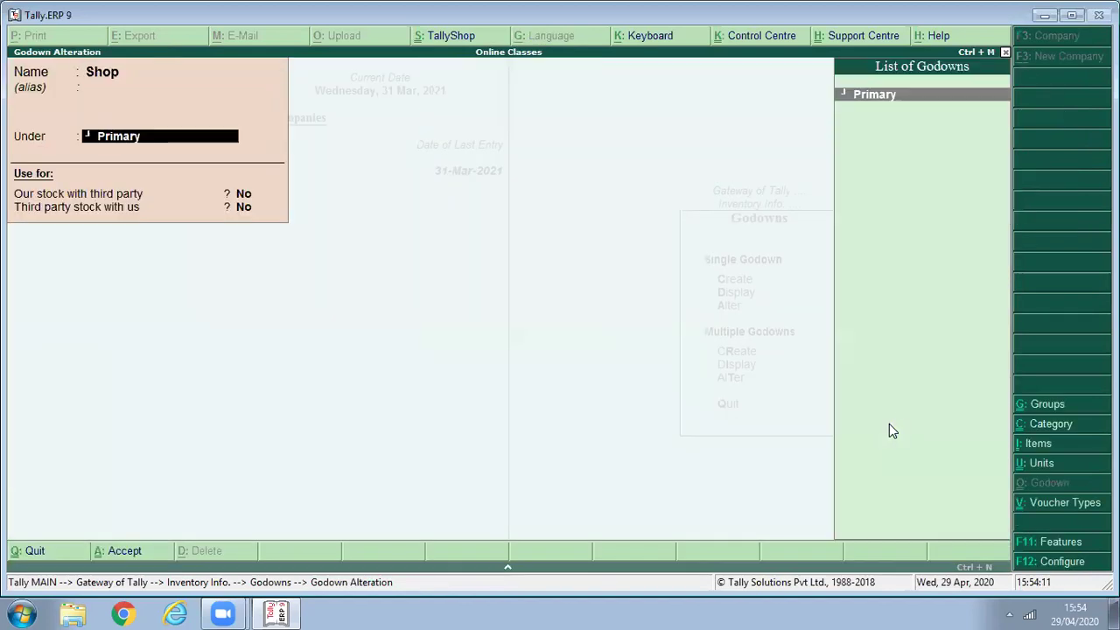
pyautogui.press('Return')
pyautogui.press('Return')
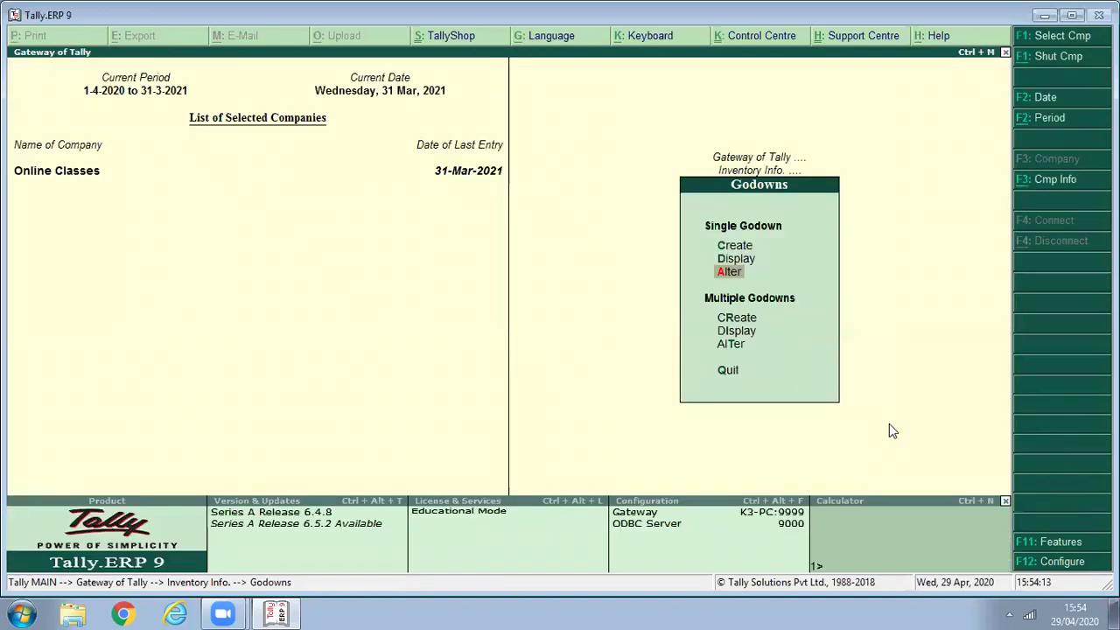
# Create a single godown named Godown 1 under Primary and leave the godown options
pyautogui.write('c')
pyautogui.write('Go')
pyautogui.write('do')
pyautogui.write('wn 1')
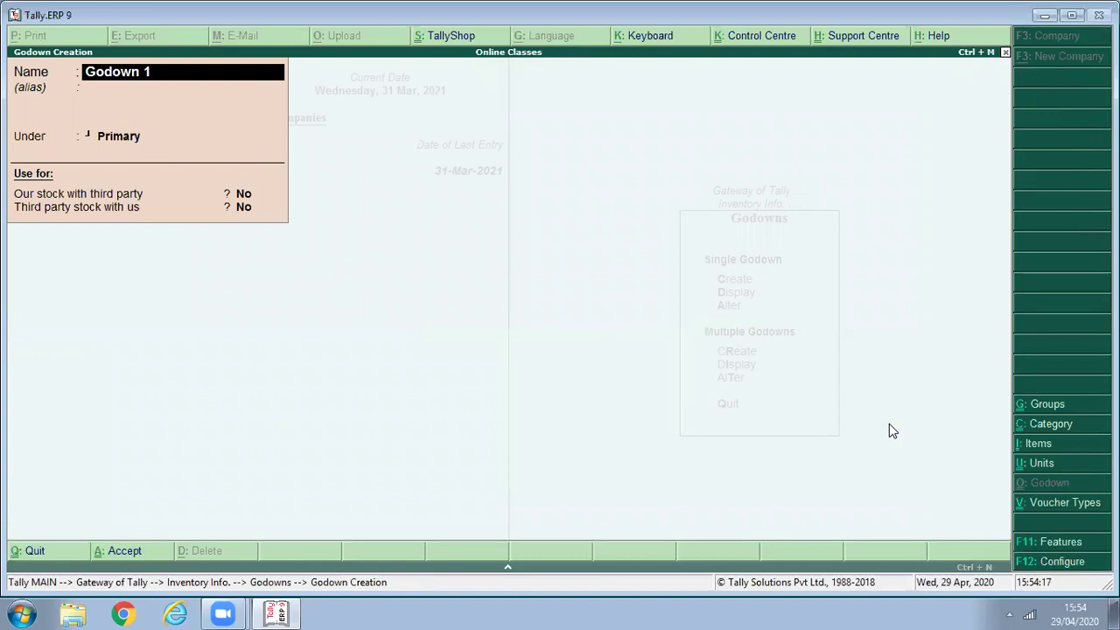
pyautogui.press('Return')
pyautogui.hotkey('ctrl', 'a')
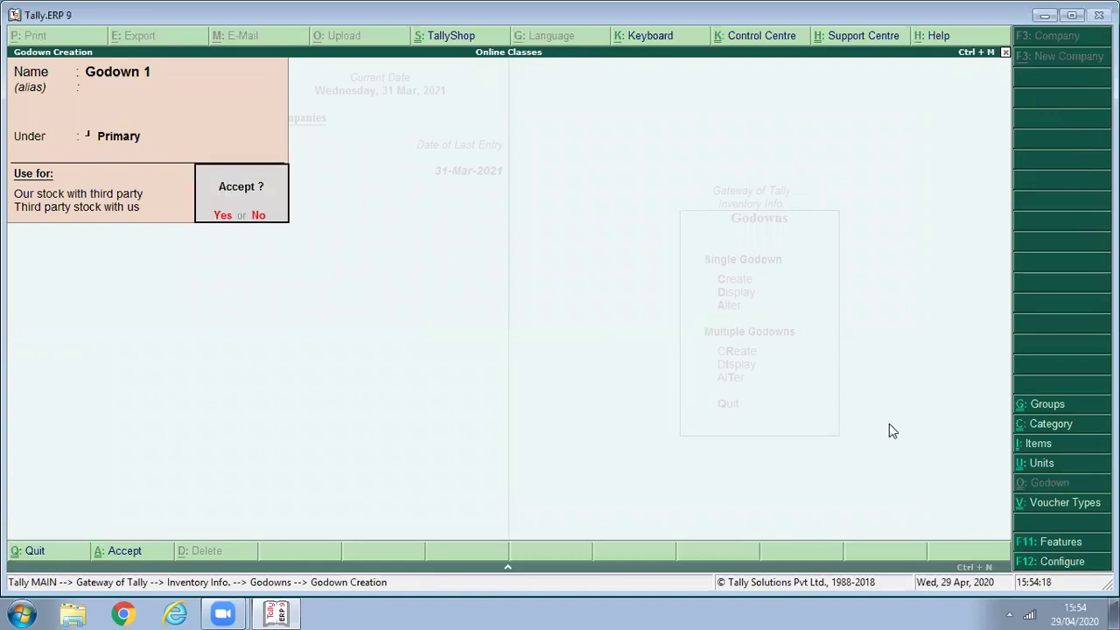
pyautogui.press('y')
pyautogui.press('Escape')
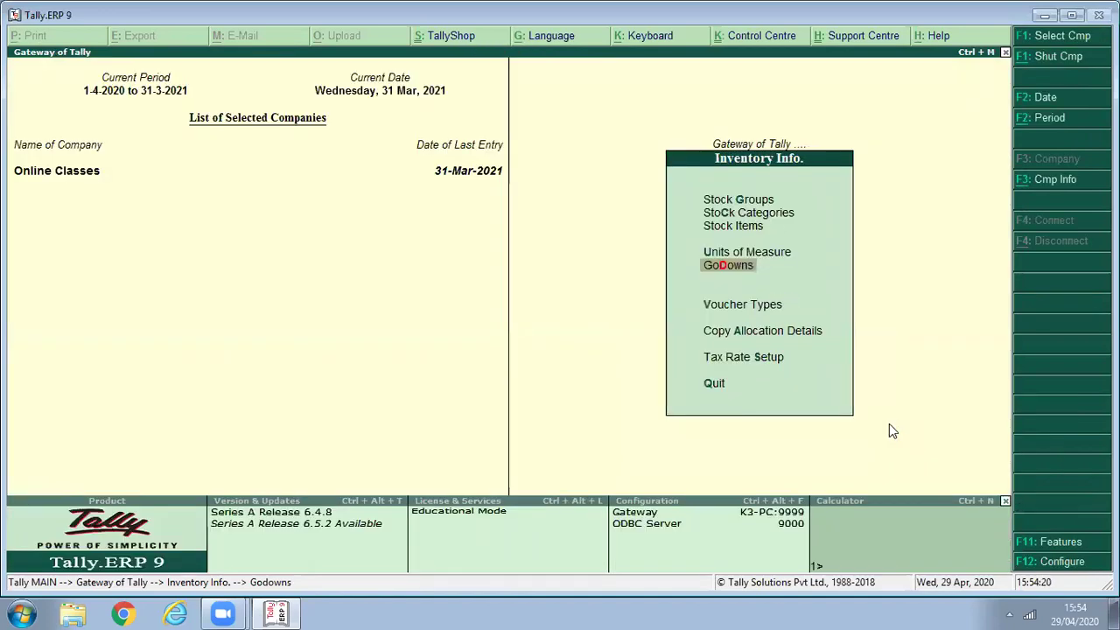
# Start a new single stock item named Samsung Mobile Note 10
pyautogui.press('Up')
pyautogui.press('Up')
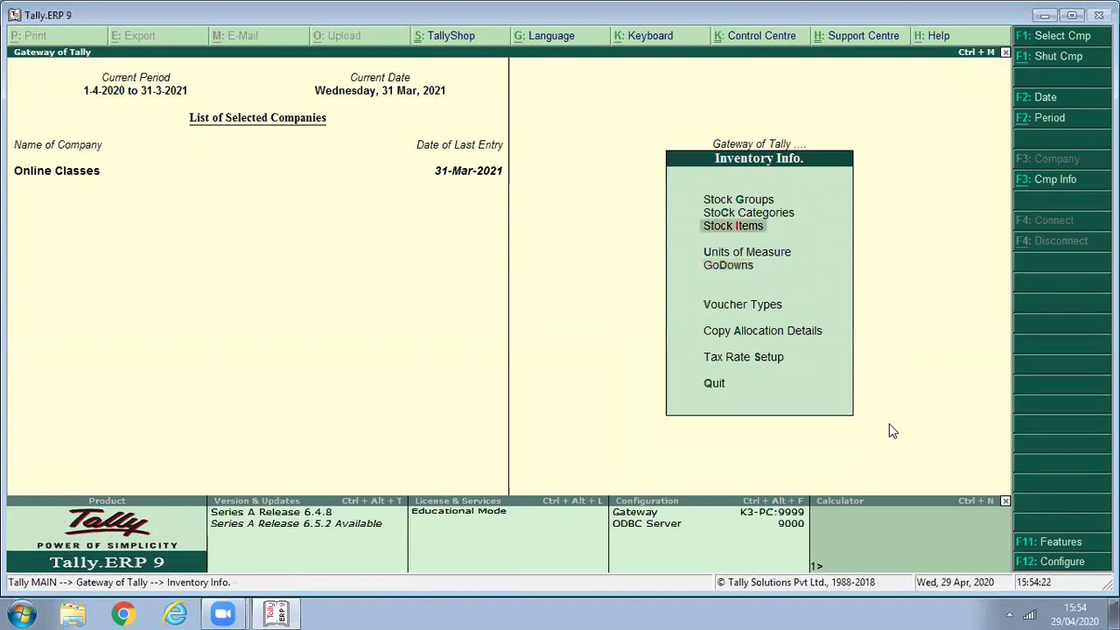
pyautogui.press('Return')
pyautogui.press('Return')
pyautogui.write('Samsung')
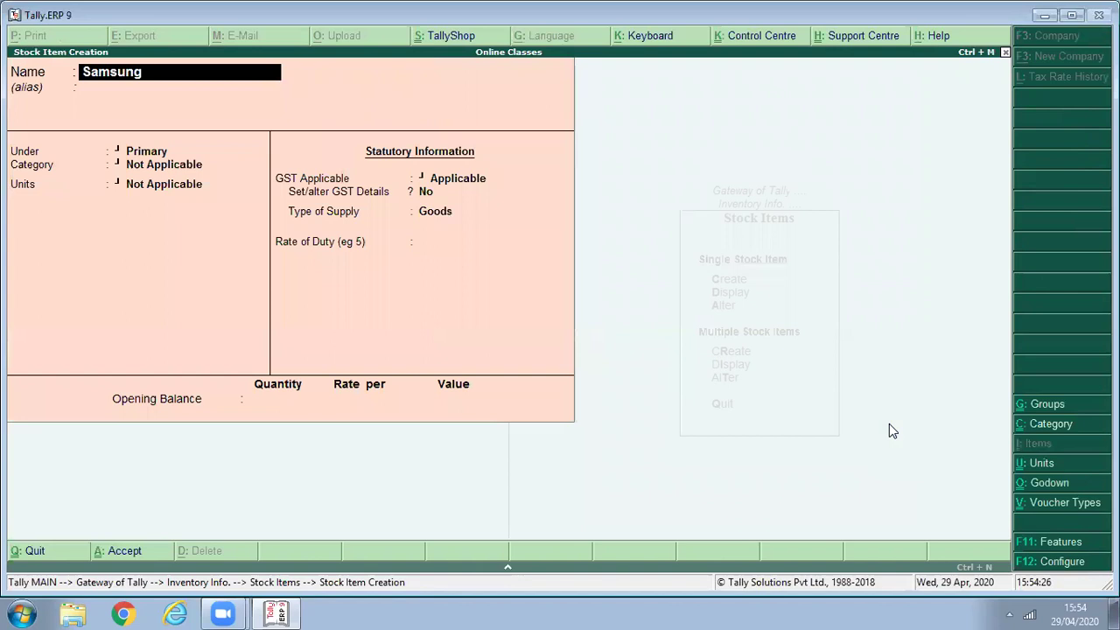
pyautogui.write(' Mobile Note 10')
pyautogui.press('Return')
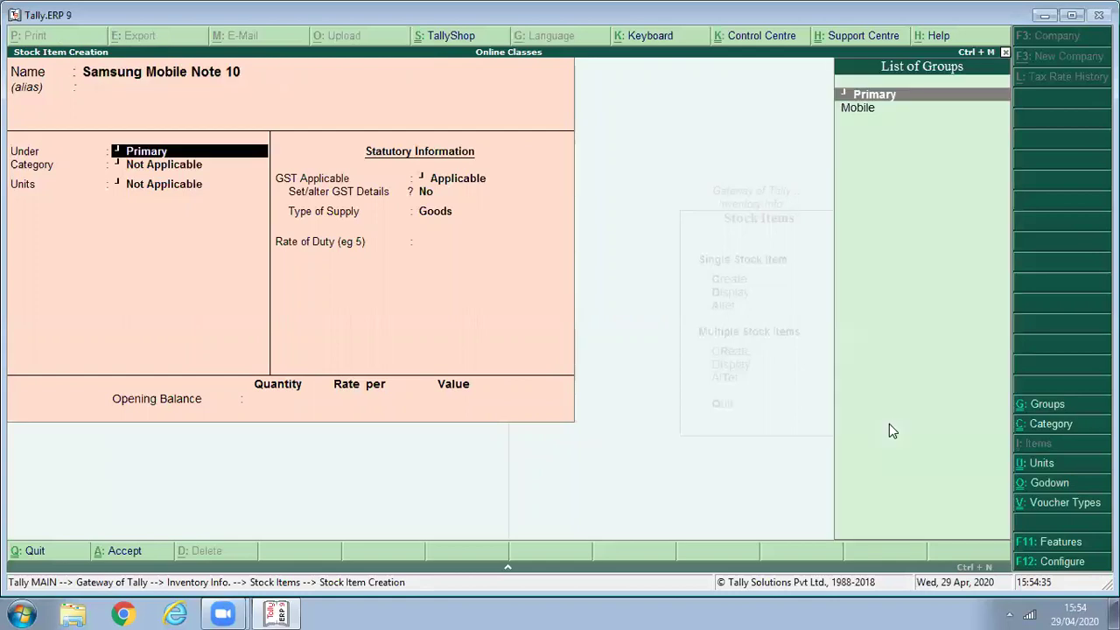
# Put the stock item under the Mobile group and Samsung category, leaving units, components and statutory details at their defaults
pyautogui.press('Down')
pyautogui.press('Return')
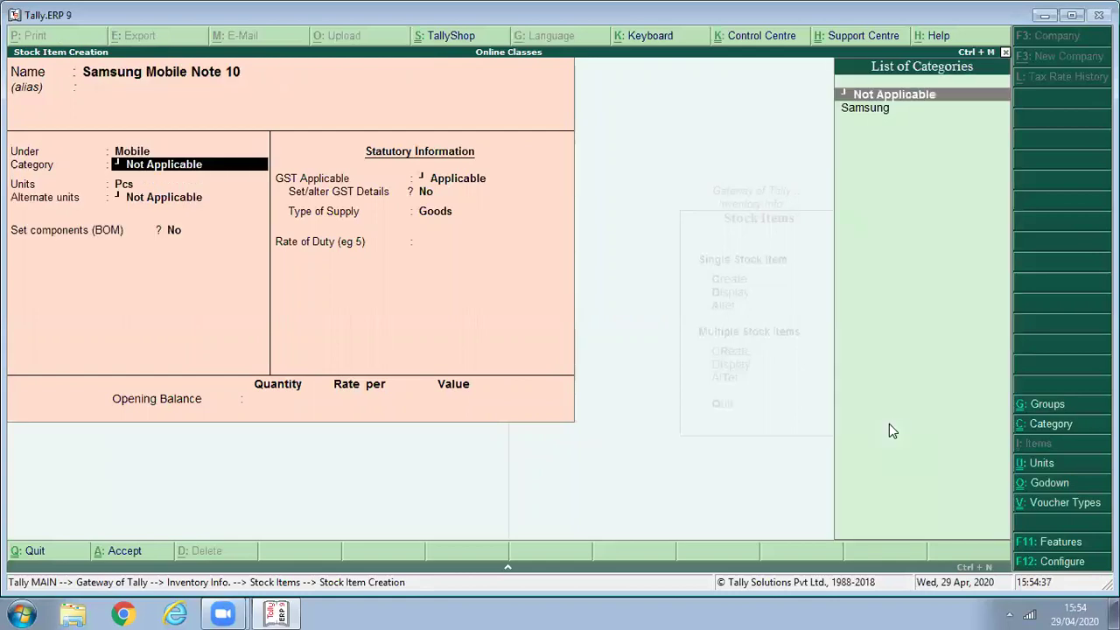
pyautogui.press('Down')
pyautogui.press('Return')
pyautogui.press('Return')
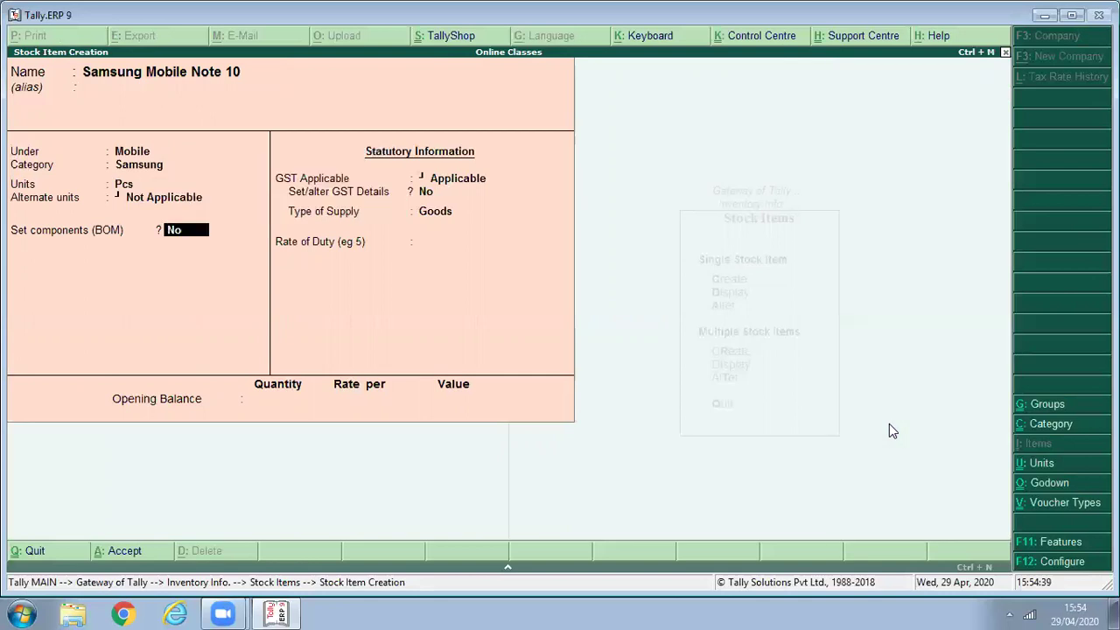
pyautogui.press('Return')
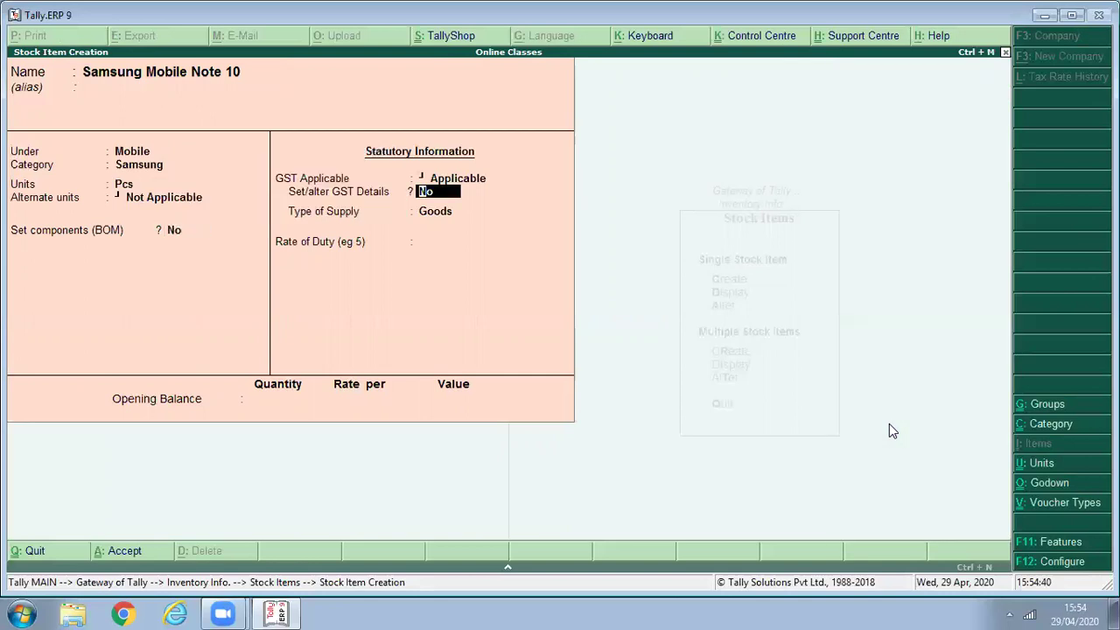
pyautogui.press('Return')
pyautogui.press('Return')
pyautogui.press('Return')
# Enter an opening balance of 100 Pcs and allocate 75 Pcs of it to Godown 1 at a rate of 45,000
pyautogui.write('100')
pyautogui.press('Return')
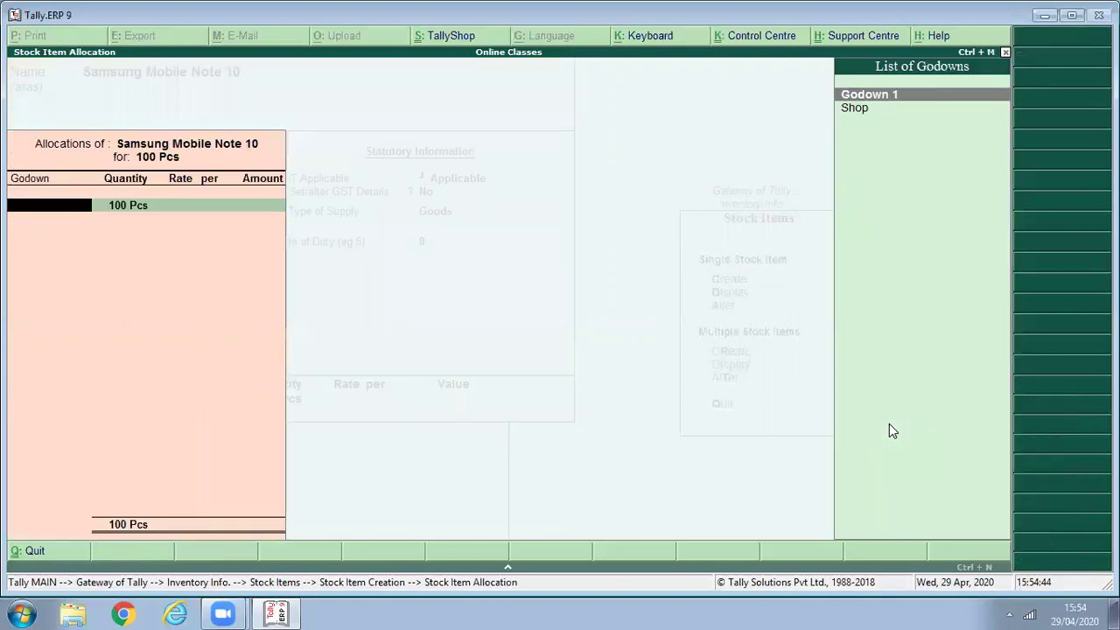
pyautogui.press('Return')
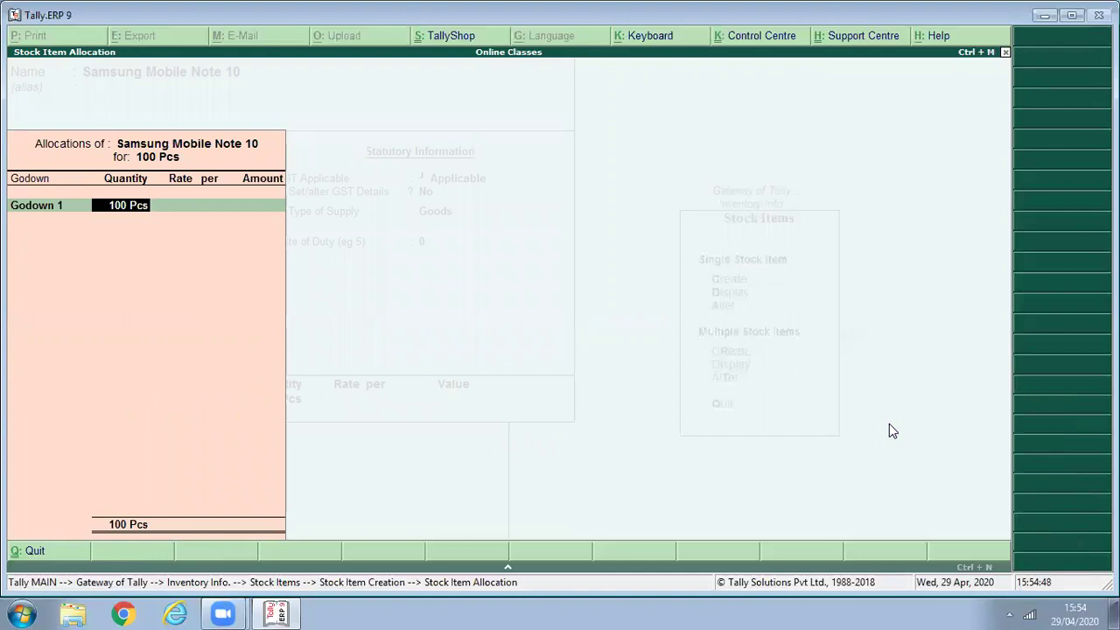
pyautogui.write('75')
pyautogui.press('Return')
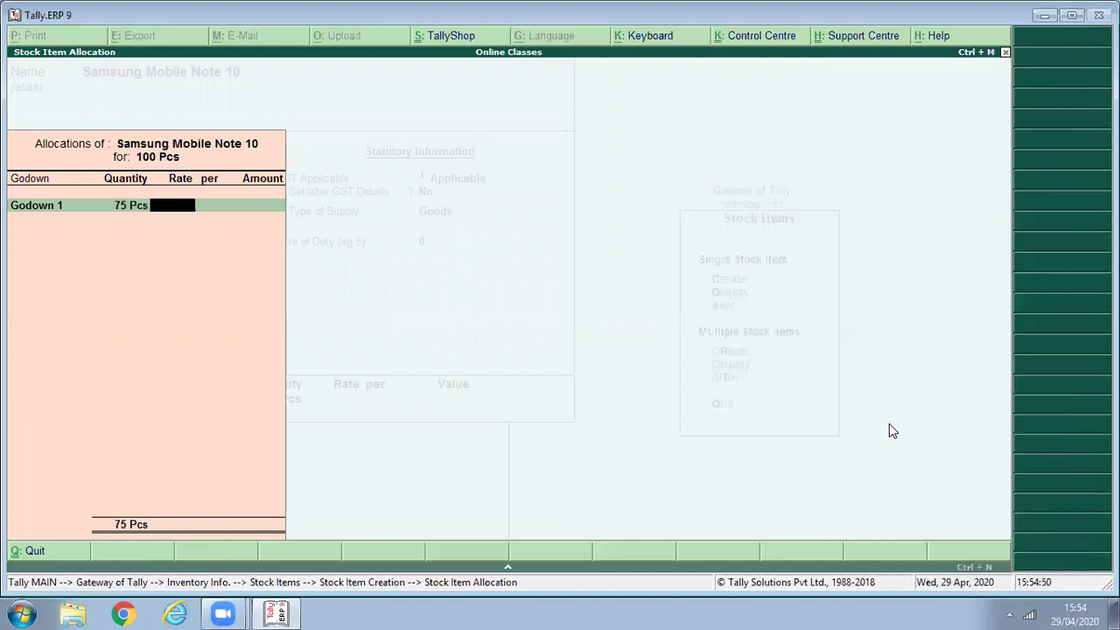
pyautogui.write('45000')
pyautogui.press('Return')
pyautogui.press('Return')
pyautogui.press('Return')
# Allocate the remaining 25 Pcs to Shop at a rate of 45,000 and save the stock item
pyautogui.press('Down')
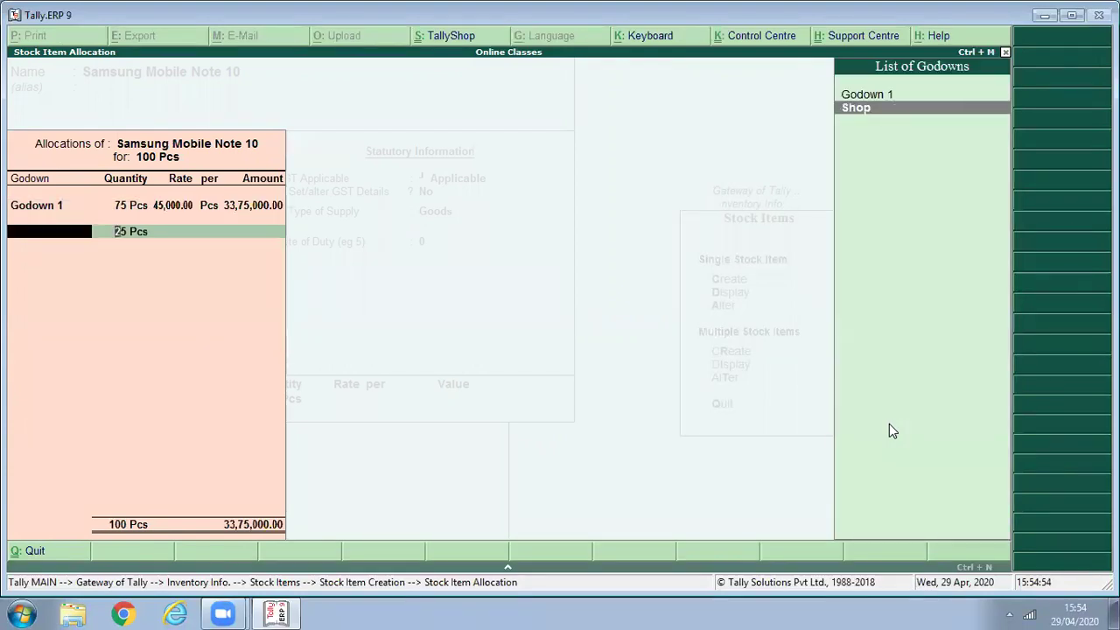
pyautogui.press('Return')
pyautogui.press('Return')
pyautogui.write('4')
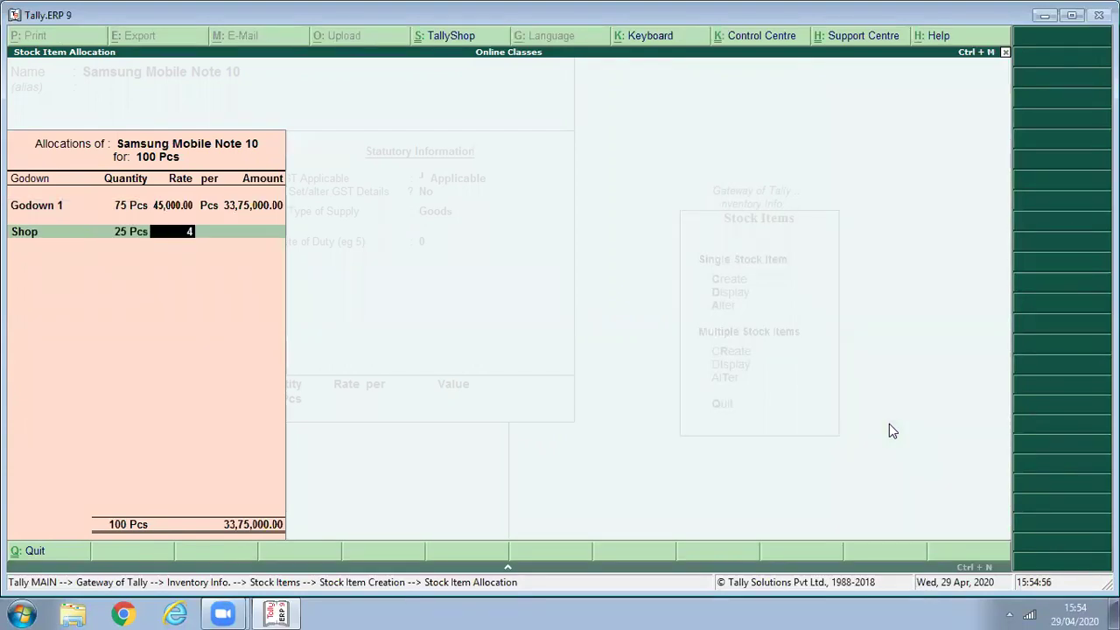
pyautogui.write('5,000')
pyautogui.press('Return')
pyautogui.press('Return')
pyautogui.press('Return')
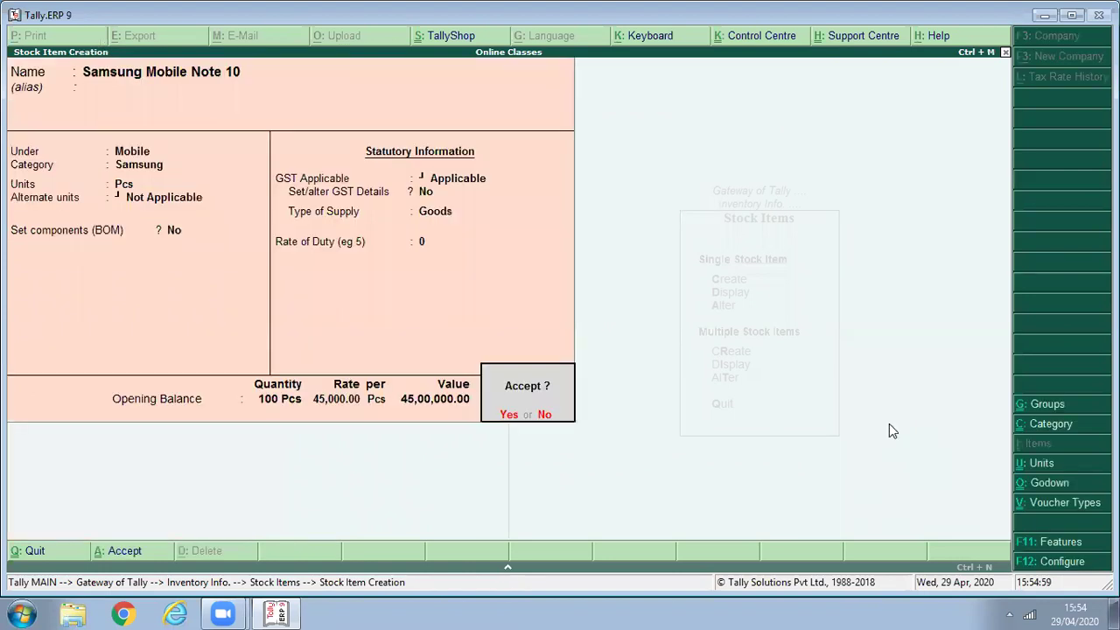
pyautogui.press('y')
pyautogui.press('Escape')
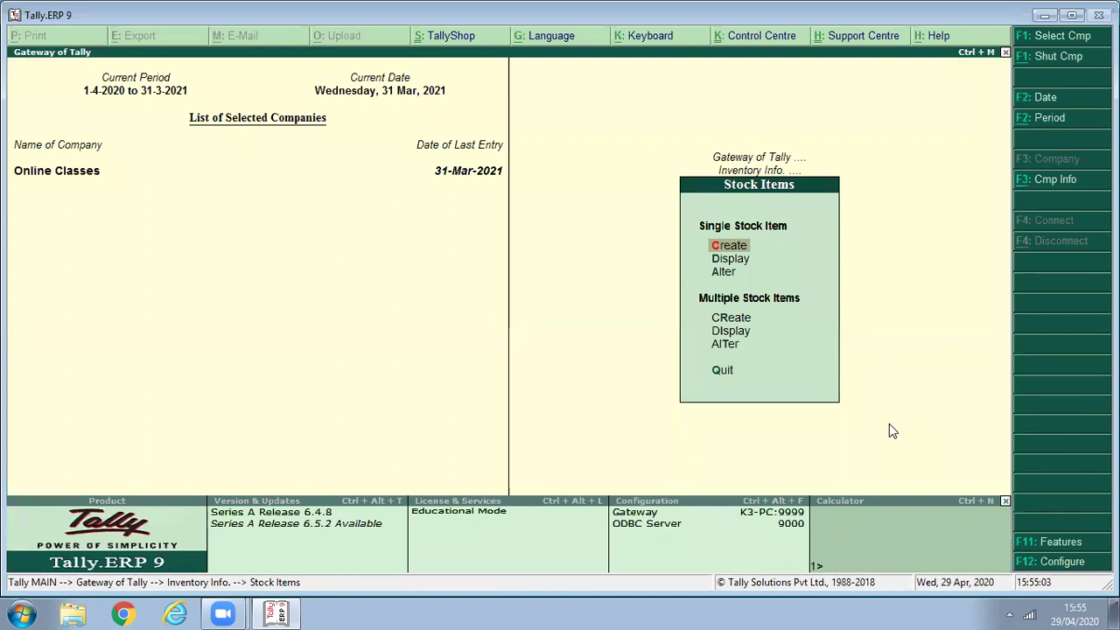
# Begin a stock journal with 100 Pcs of Samsung Guru Mobile M 110 from Shop as the source, accepting the default rate
pyautogui.press('Escape')
pyautogui.press('Down')
pyautogui.press('Down')
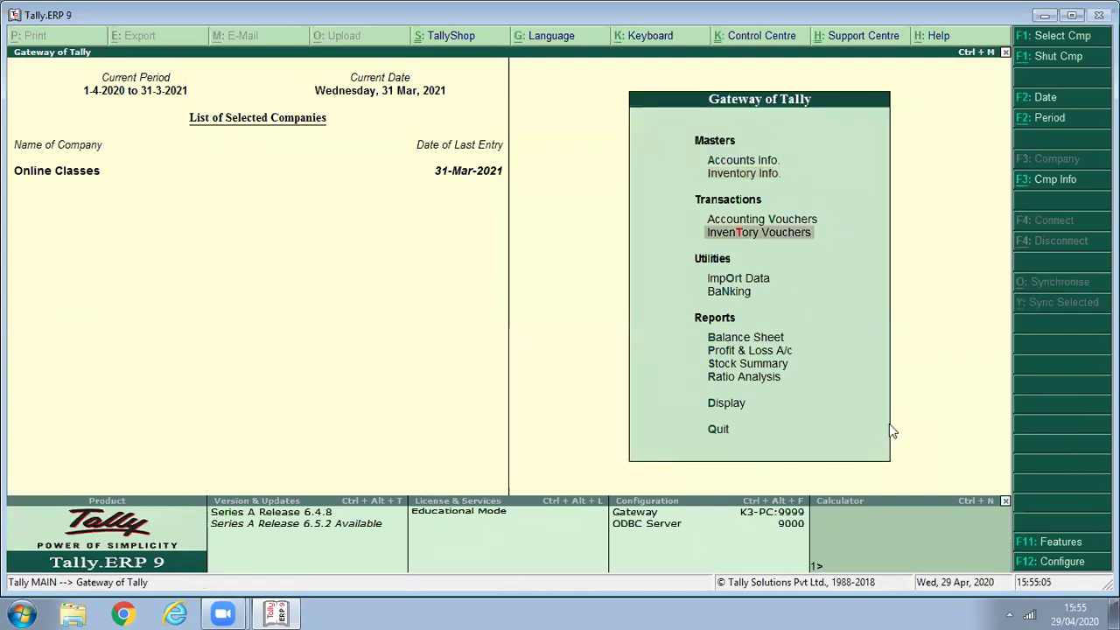
pyautogui.press('Return')
pyautogui.write('S')
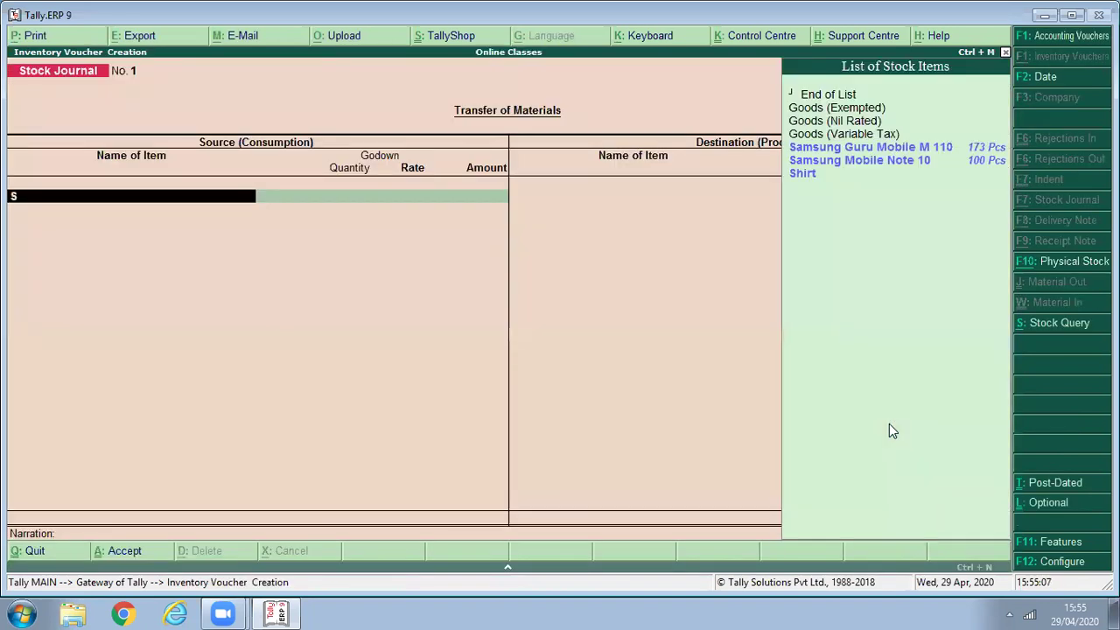
pyautogui.write('am')
pyautogui.press('Return')
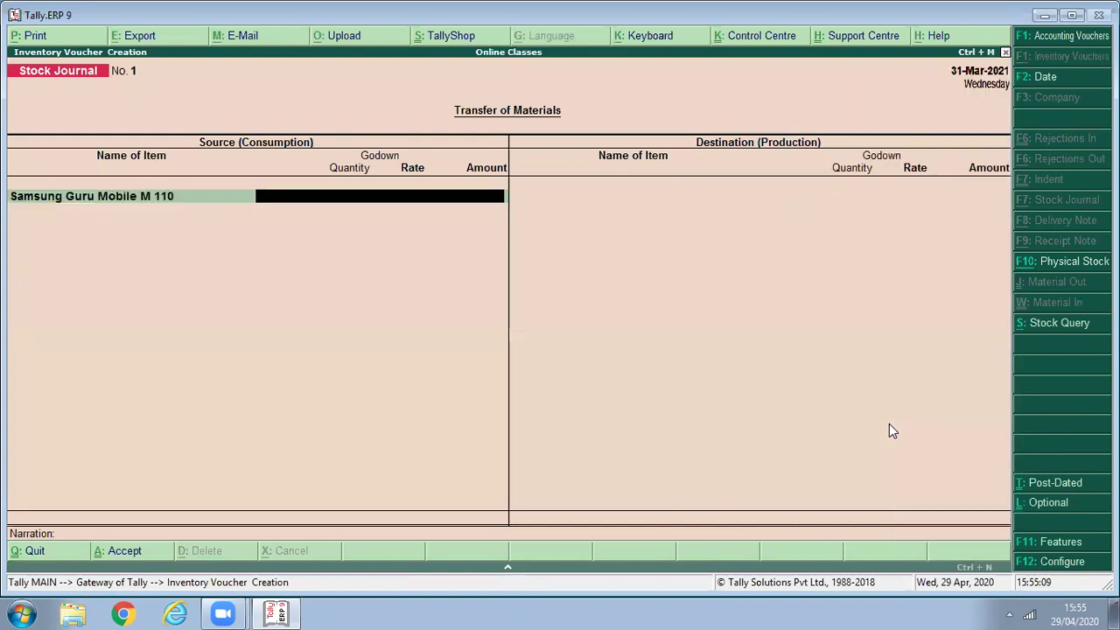
pyautogui.press('Return')
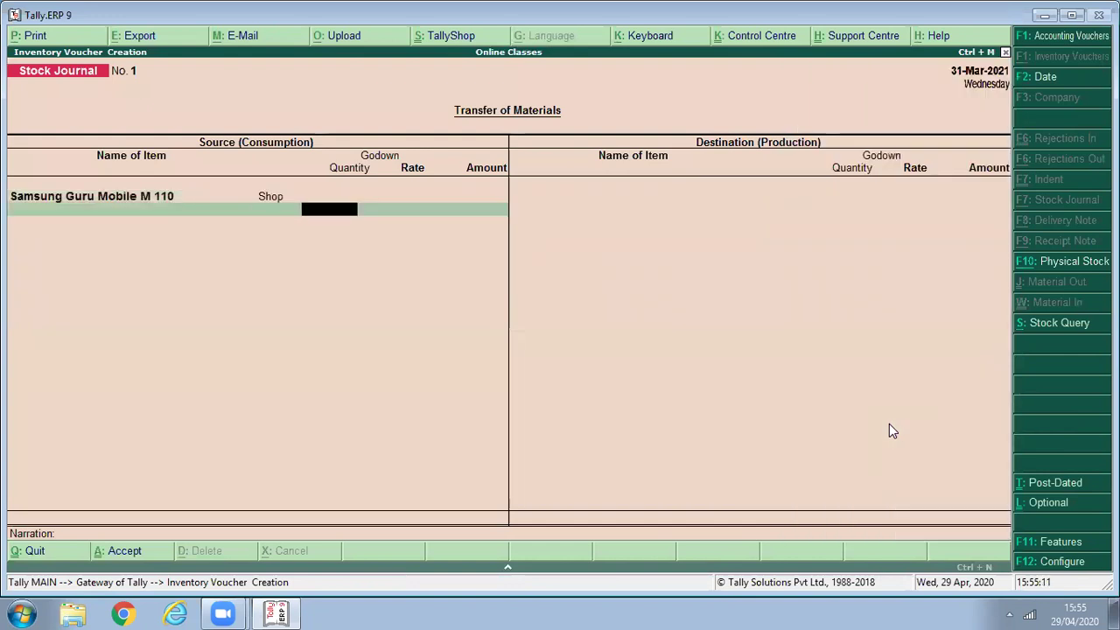
pyautogui.write('100')
pyautogui.press('Return')
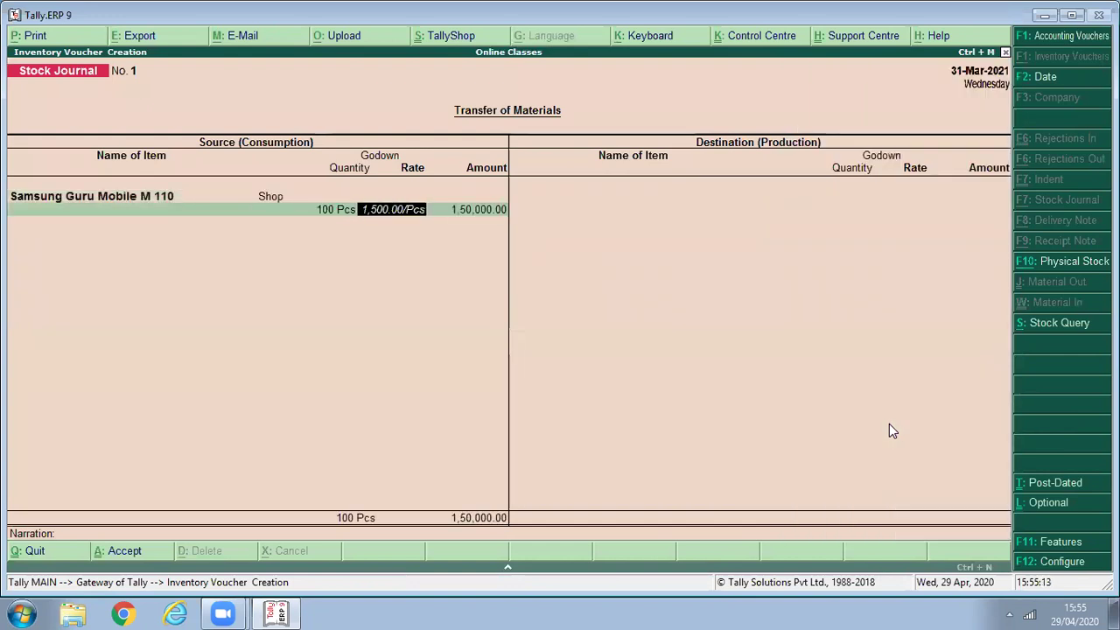
pyautogui.press('Return')
pyautogui.press('Return')
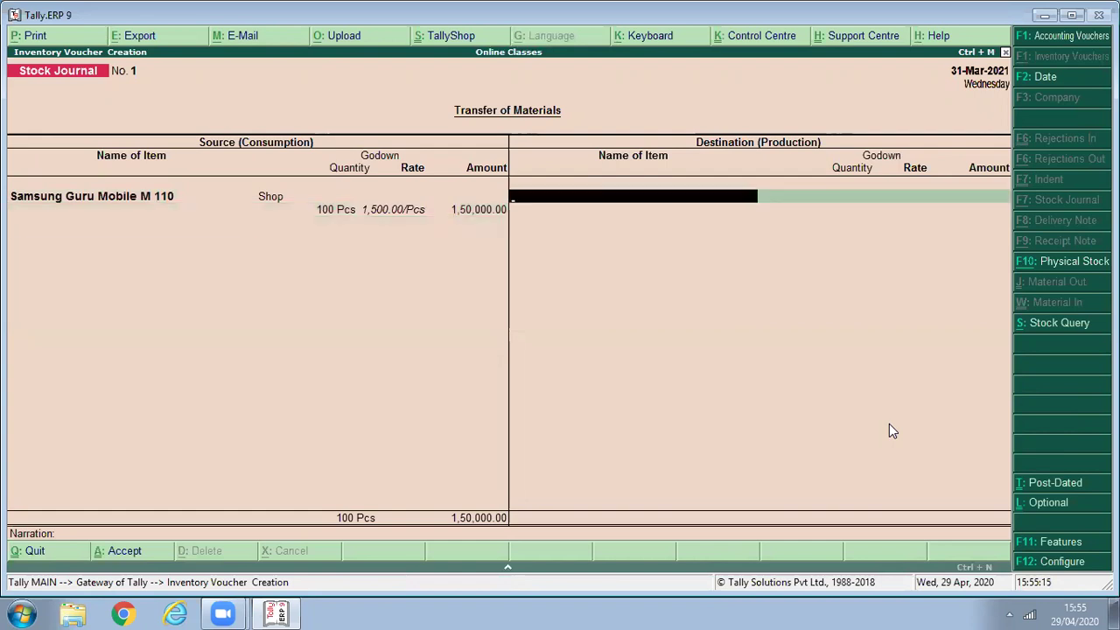
# Enter 100 Pcs of Samsung Guru Mobile M 110 into Godown 1 as the destination and save the stock journal
pyautogui.write('Sa')
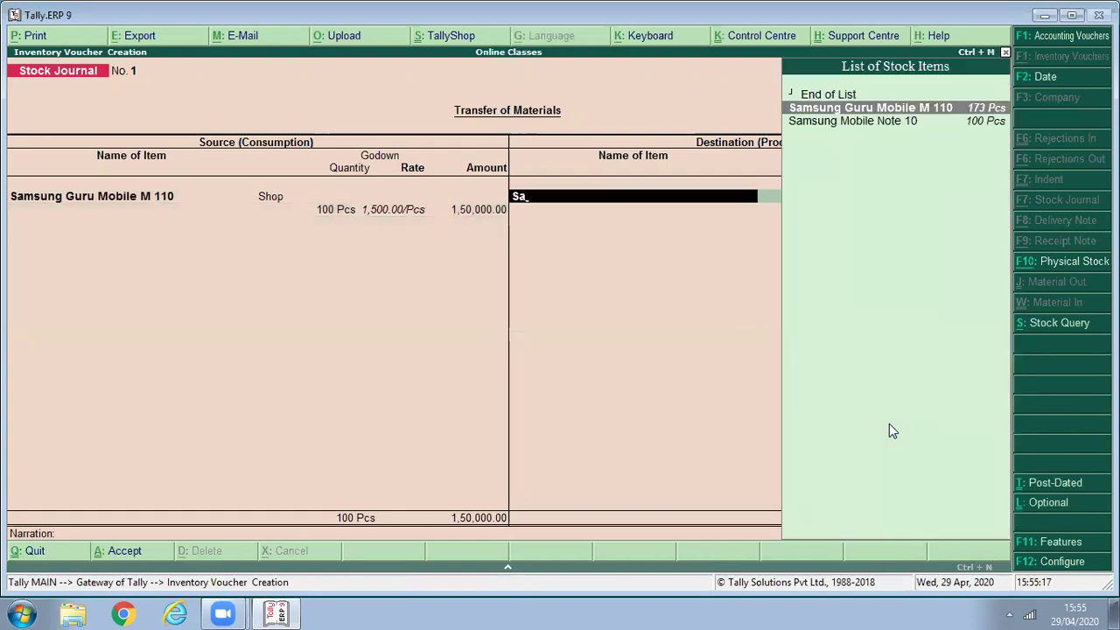
pyautogui.press('Return')
pyautogui.press('Return')
pyautogui.write('100')
pyautogui.press('Return')
pyautogui.press('Return')
pyautogui.press('Return')
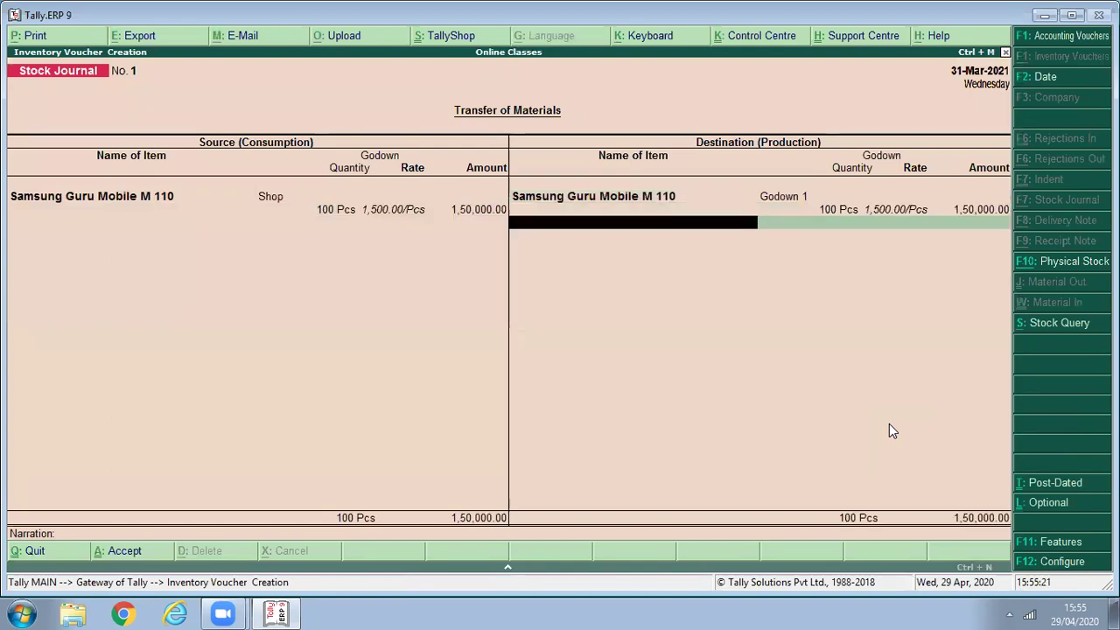
pyautogui.press('Return')
pyautogui.press('Return')
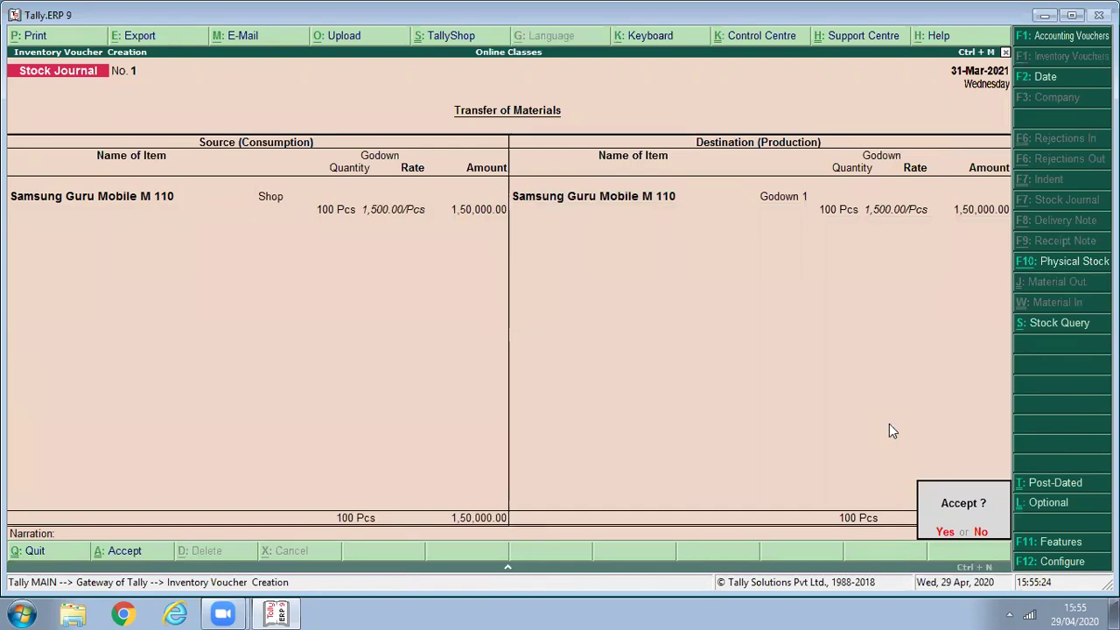
pyautogui.press('Return')
pyautogui.press('y')
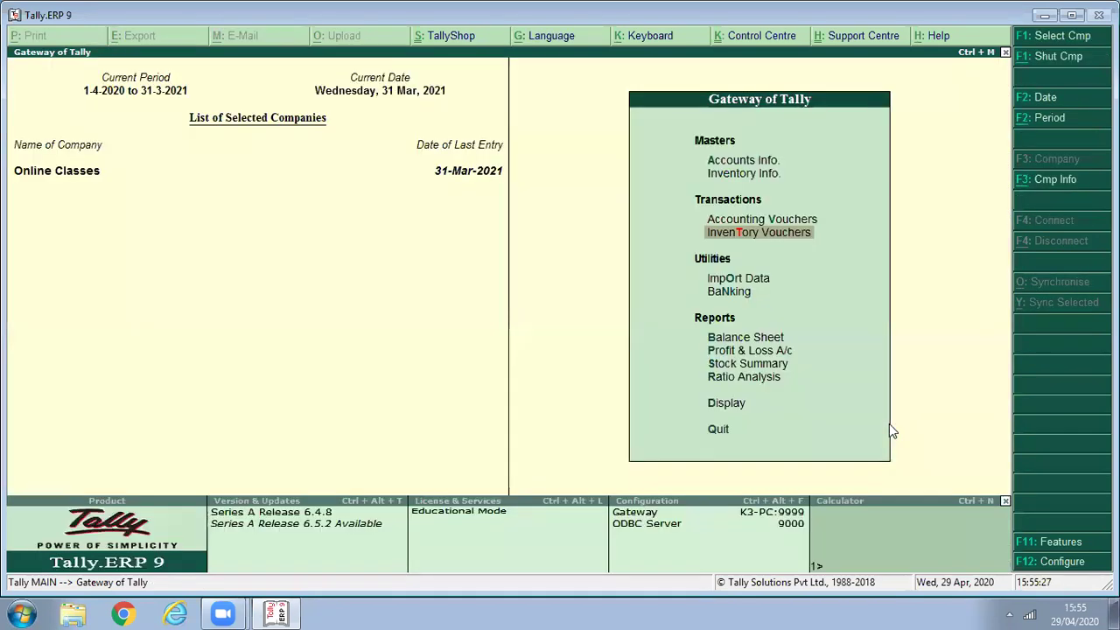
# Display the Godowns statement of inventory for Godown 1 and examine the item balances in the Mobile group
pyautogui.press('r')
pyautogui.press('d')
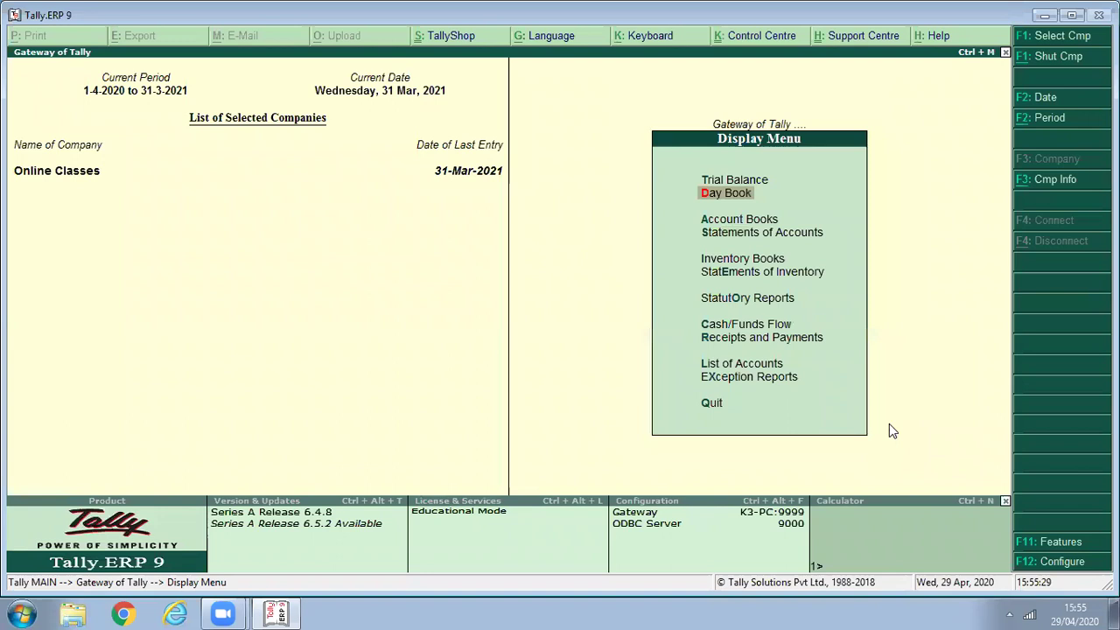
pyautogui.press('e')
pyautogui.press('Return')
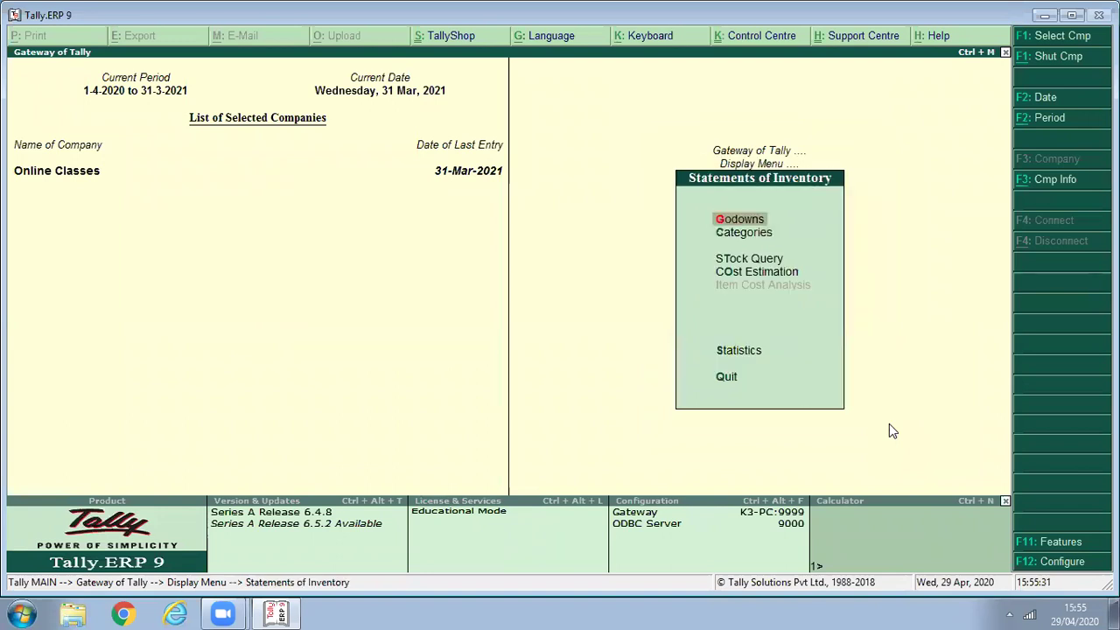
pyautogui.press('Down')
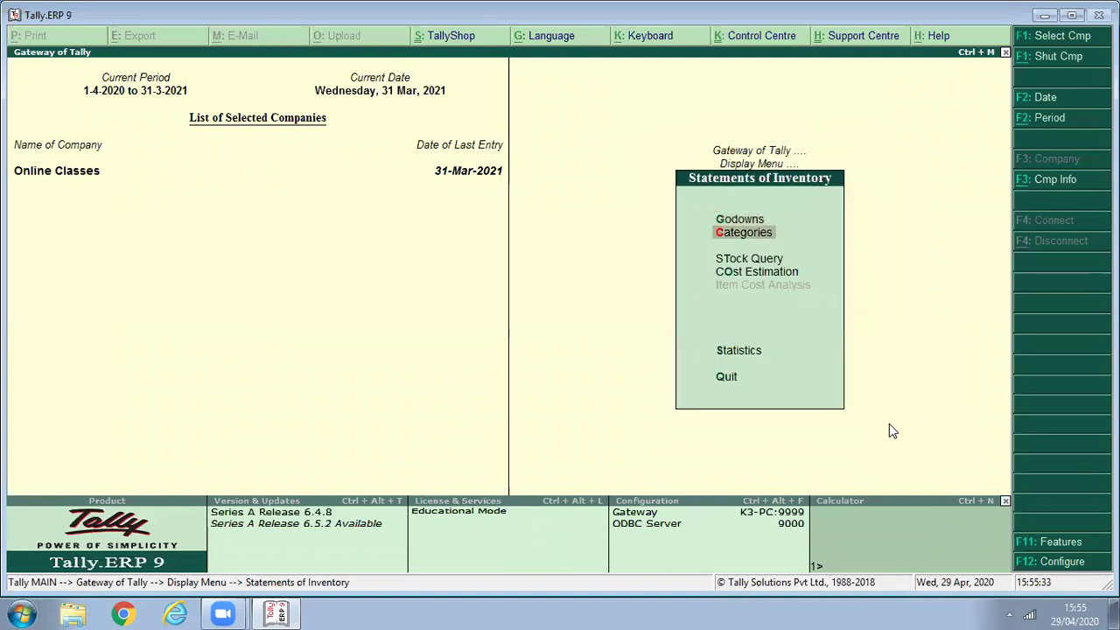
pyautogui.press('Up')
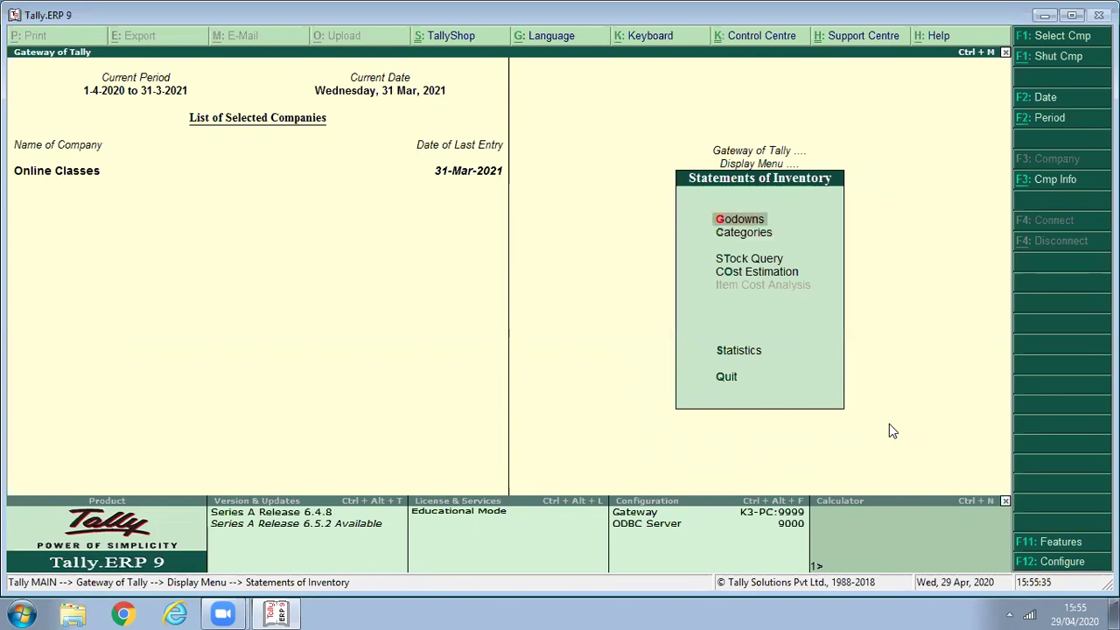
pyautogui.press('Return')
pyautogui.press('Down')
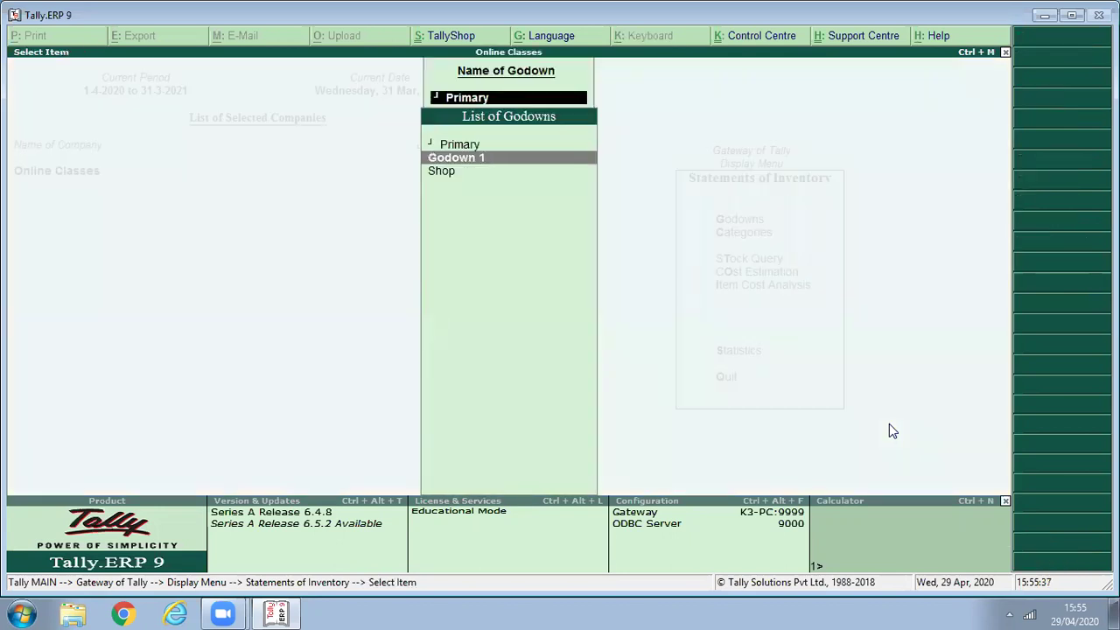
pyautogui.press('Return')
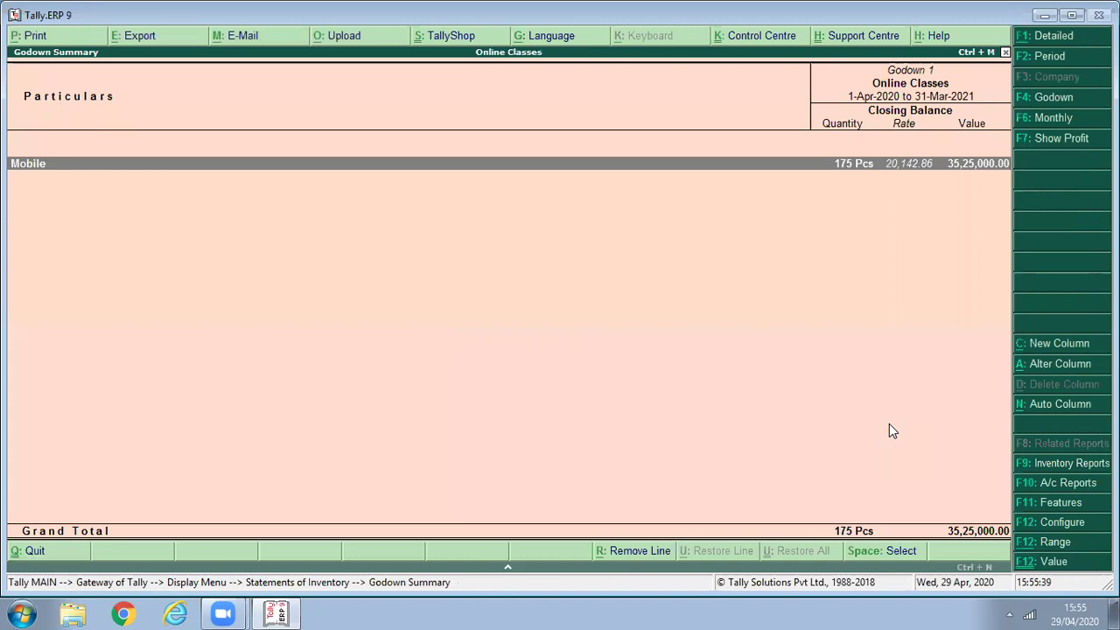
pyautogui.press('Return')
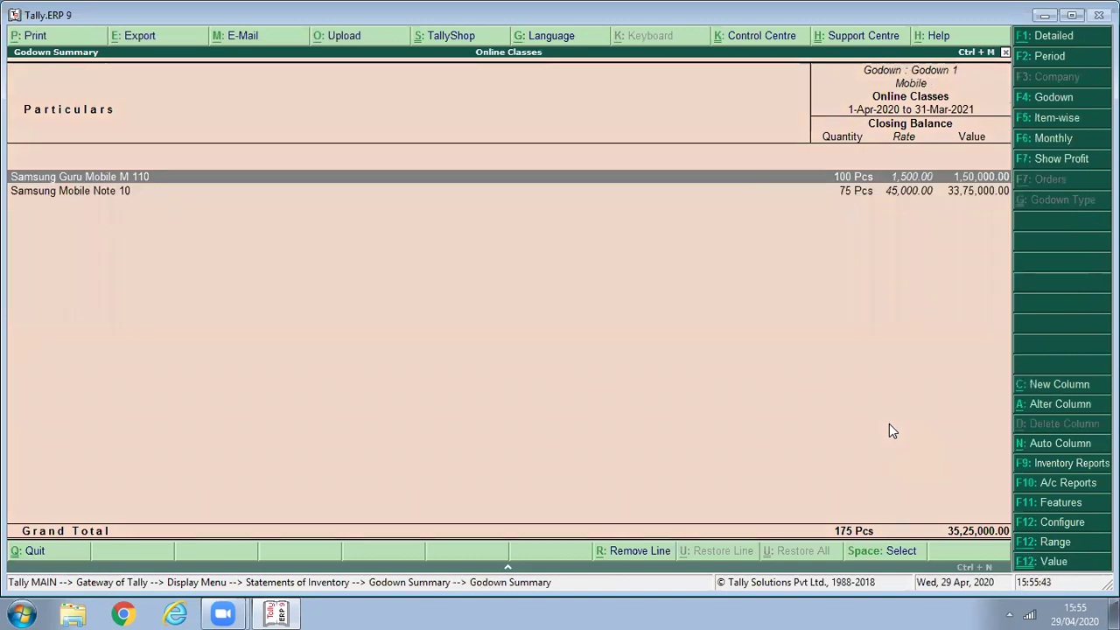
pyautogui.press('Escape')
pyautogui.press('Escape')
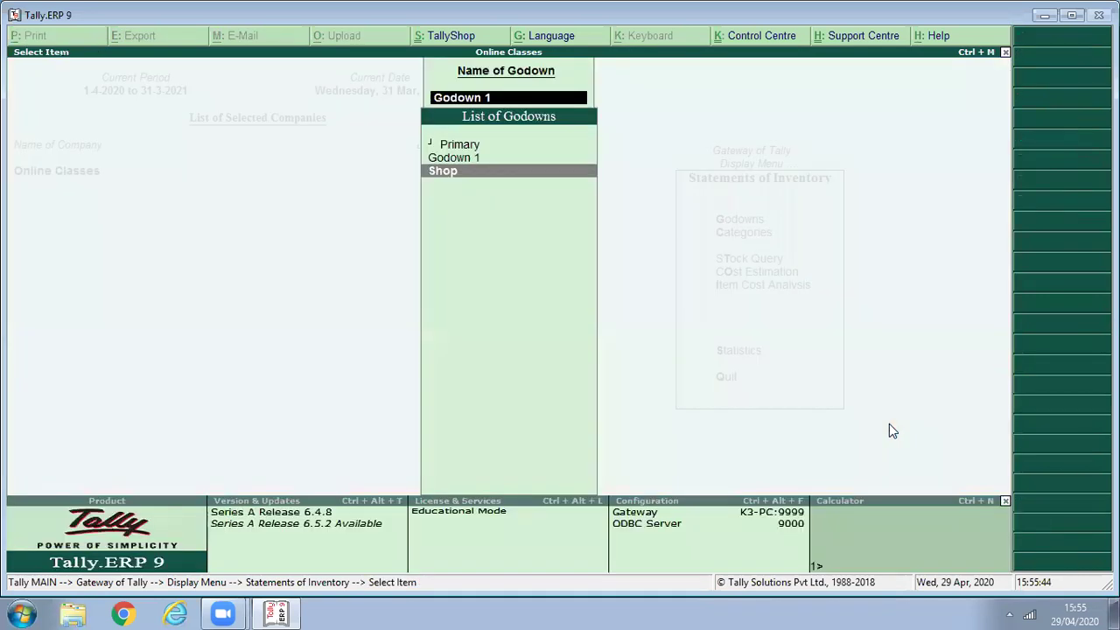
# Display the godown summary for Shop and examine the item balances in its Mobile group
pyautogui.press('Return')
pyautogui.press('Return')
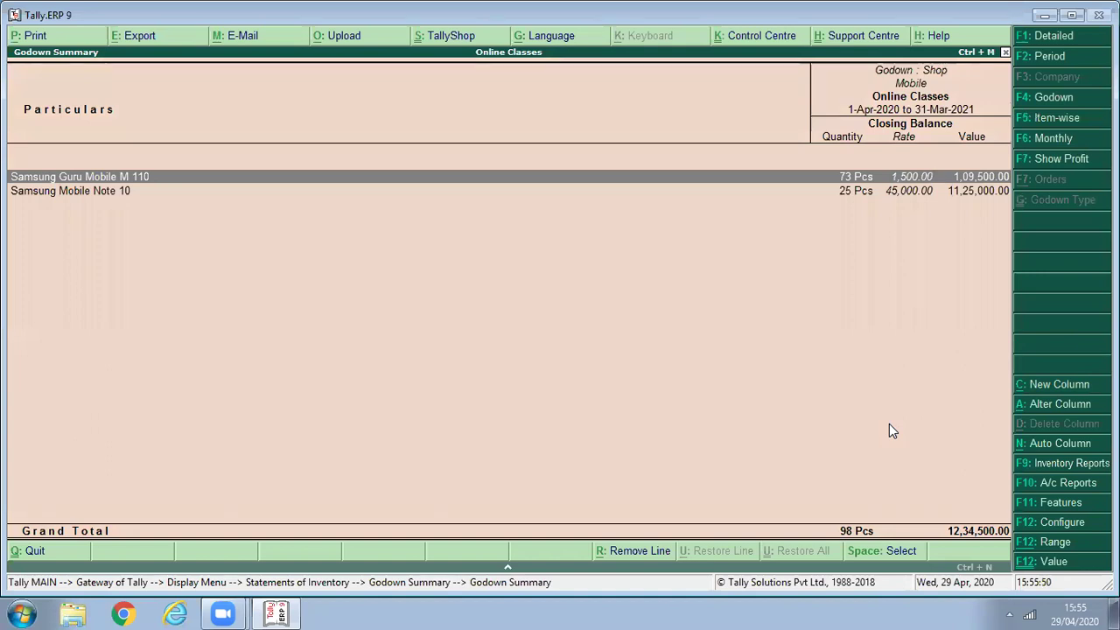
pyautogui.press('Escape')
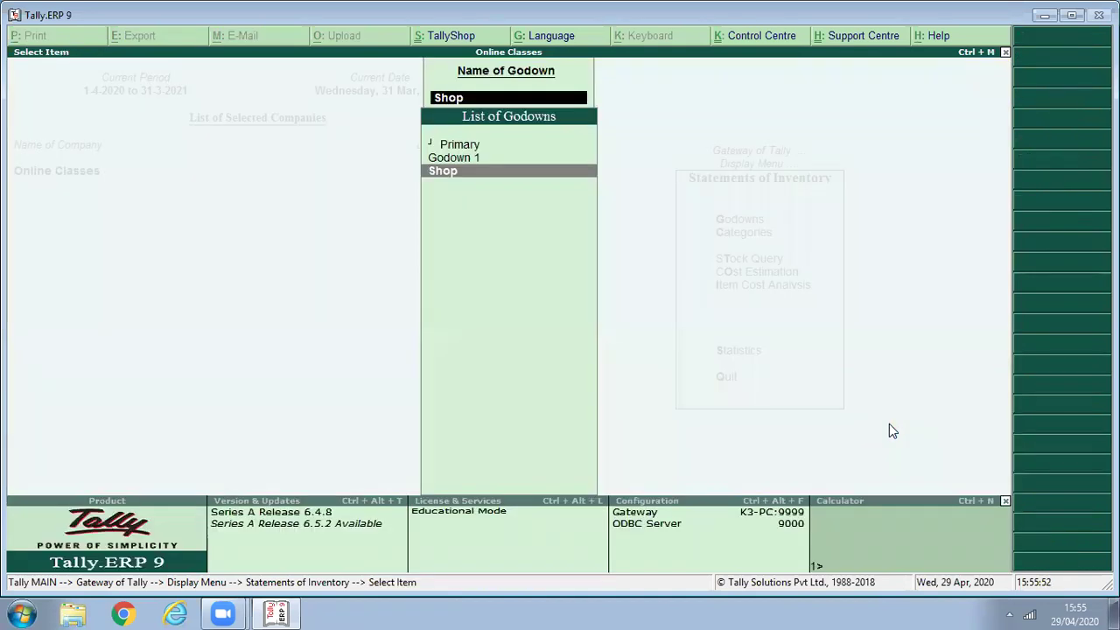
pyautogui.press('Escape')
# Display the stock category summary for the Samsung category and examine its item balances
pyautogui.press('Down')
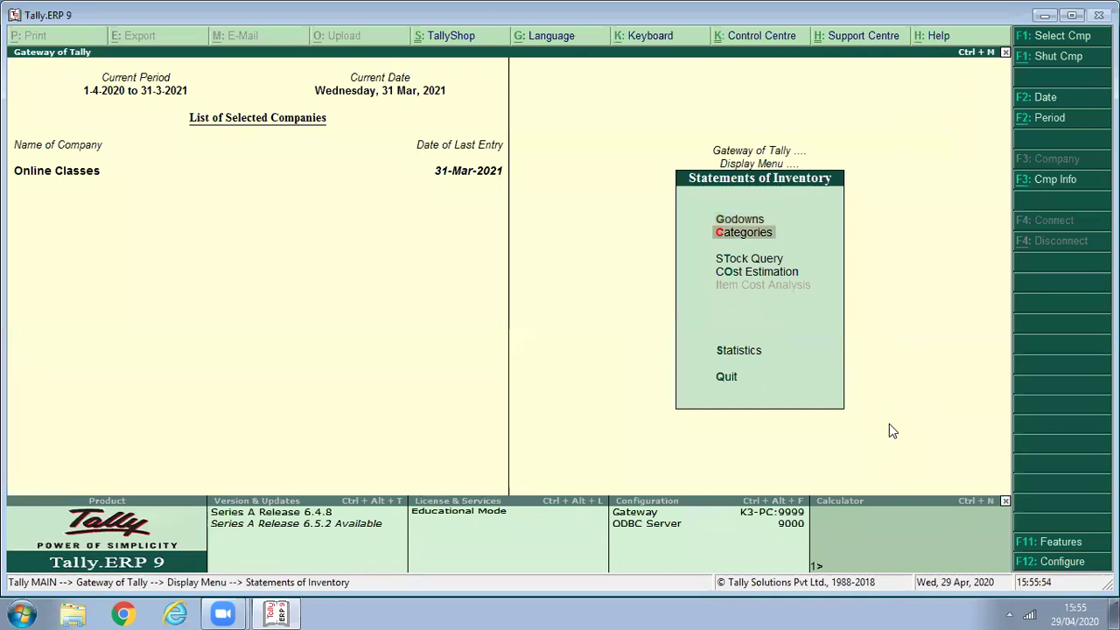
pyautogui.press('Return')
pyautogui.press('Down')
pyautogui.press('Return')
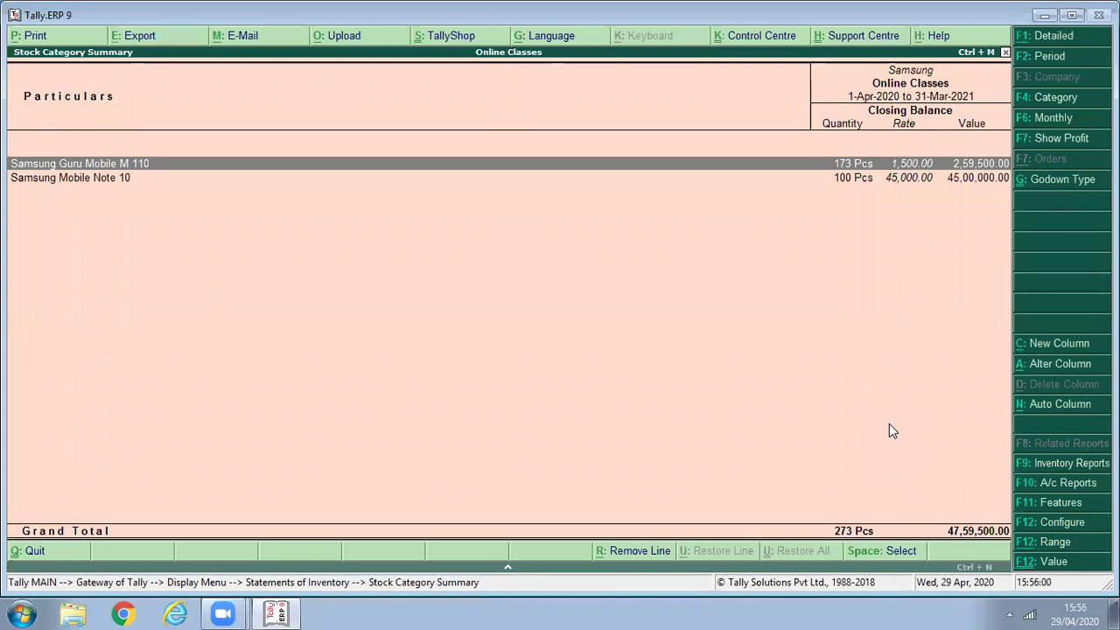
pyautogui.press('Escape')
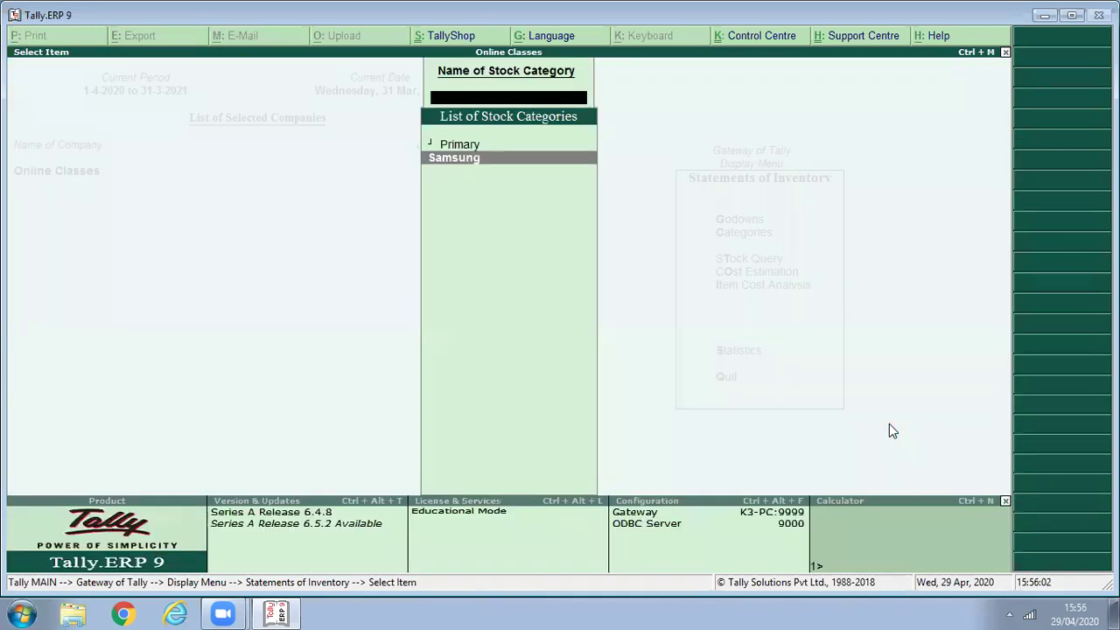
pyautogui.press('Escape')
# Run a Stock Query on Samsung Guru Mobile M 110 to examine its purchases, sales, godown details and same-category items
pyautogui.press('t')
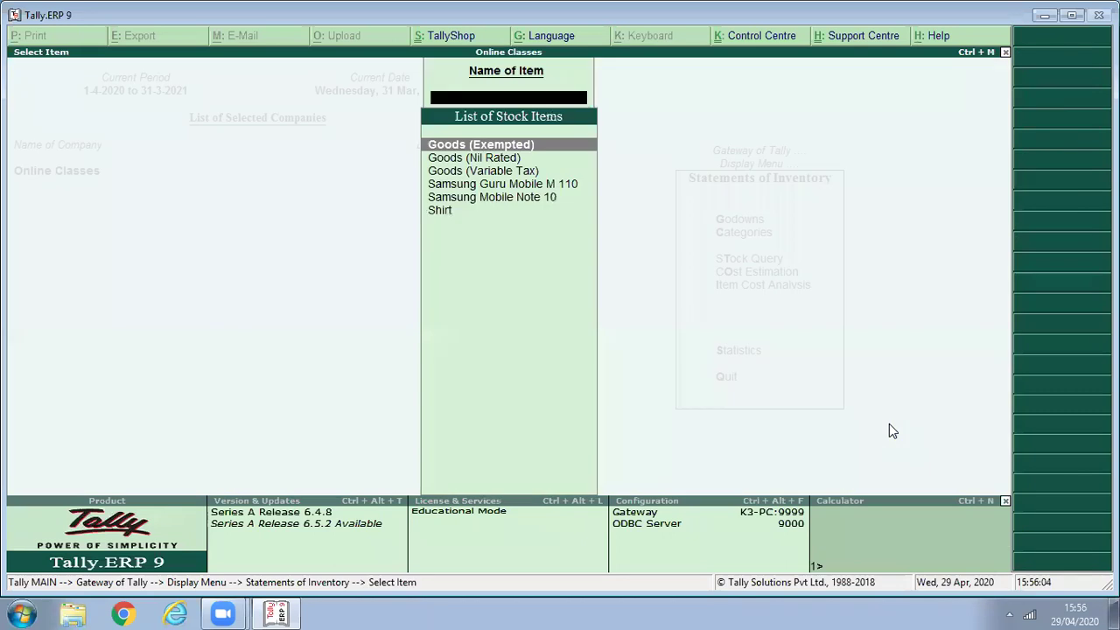
pyautogui.press('Down')
pyautogui.press('Down')
pyautogui.press('Down')
pyautogui.press('Return')
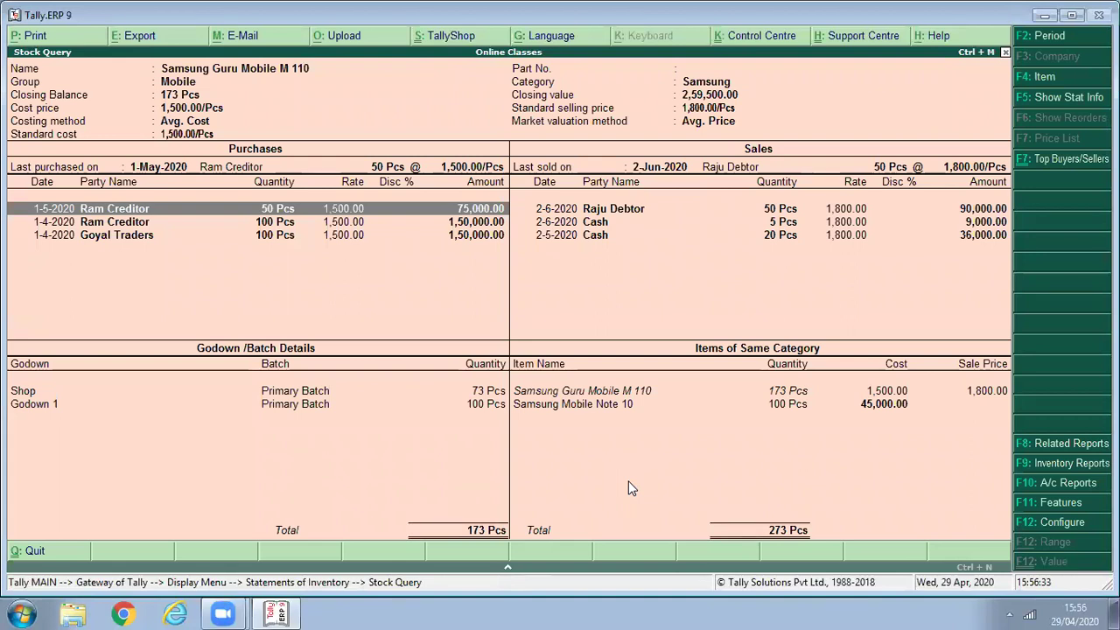
pyautogui.press('Escape')
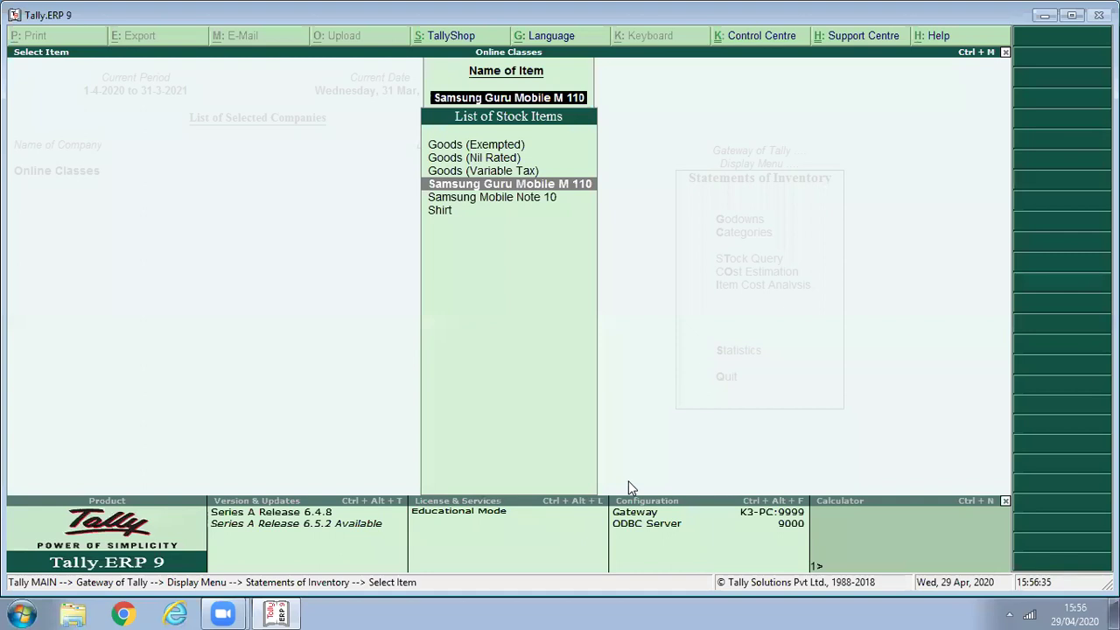
pyautogui.press('Escape')
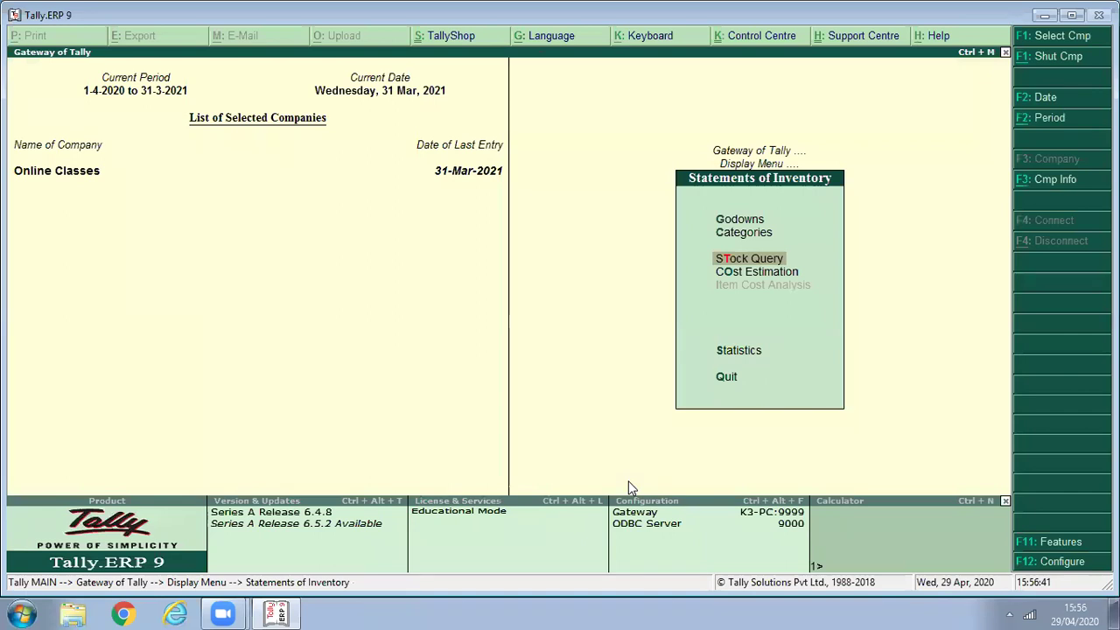
# Open the inventory Statistics report and review the voucher types and the types of accounts from Groups to Units
pyautogui.press('Down')
pyautogui.press('Down')
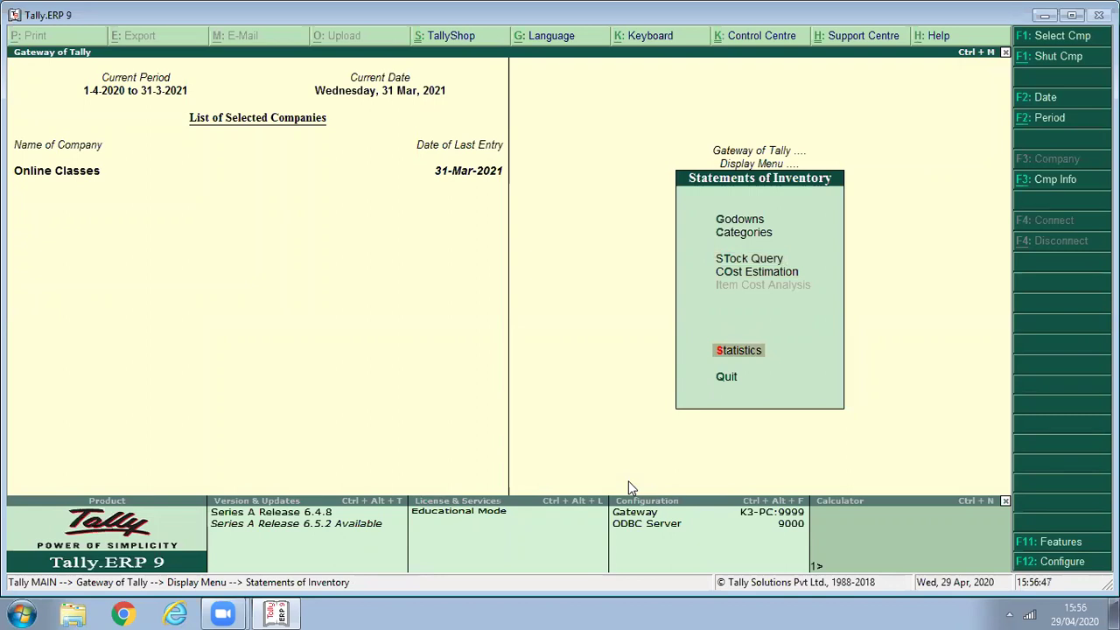
pyautogui.press('Return')
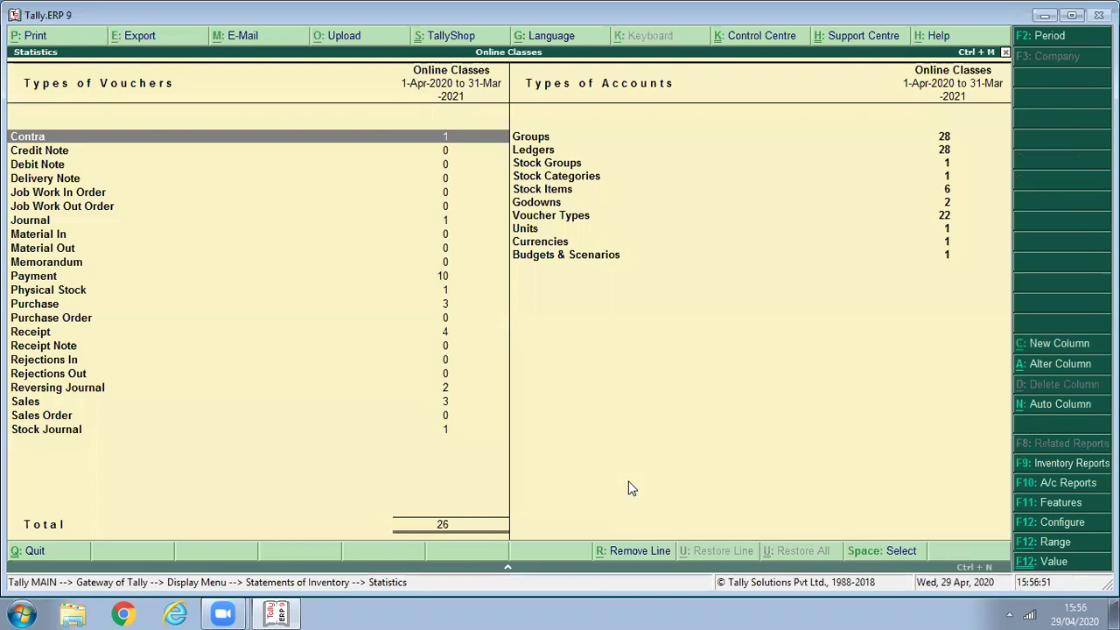
pyautogui.press('Right')
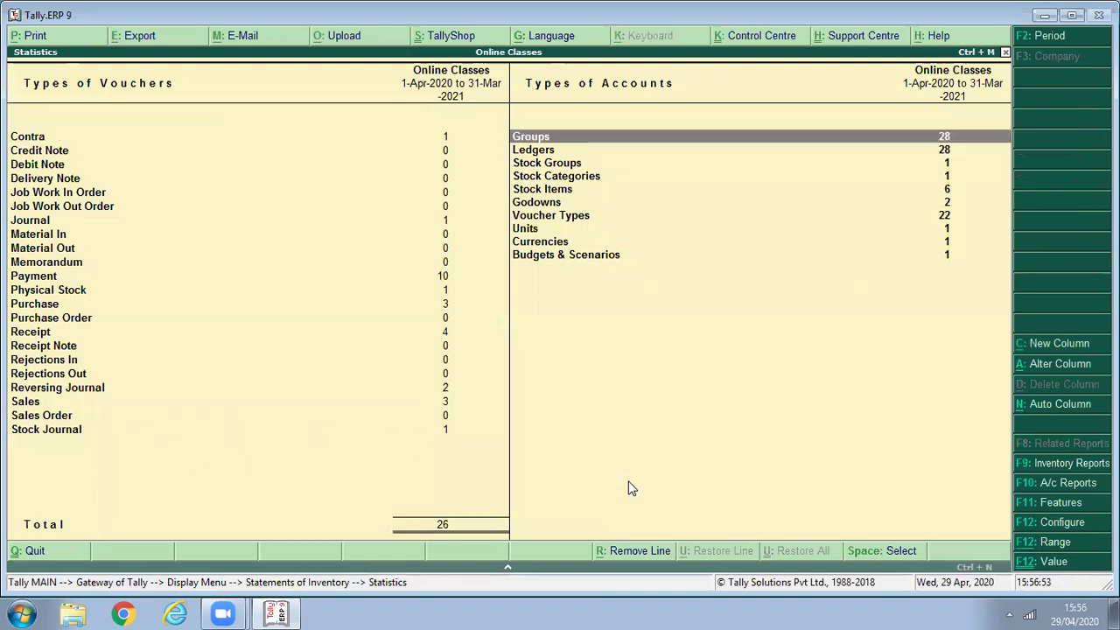
pyautogui.press('Down')
pyautogui.press('Down')
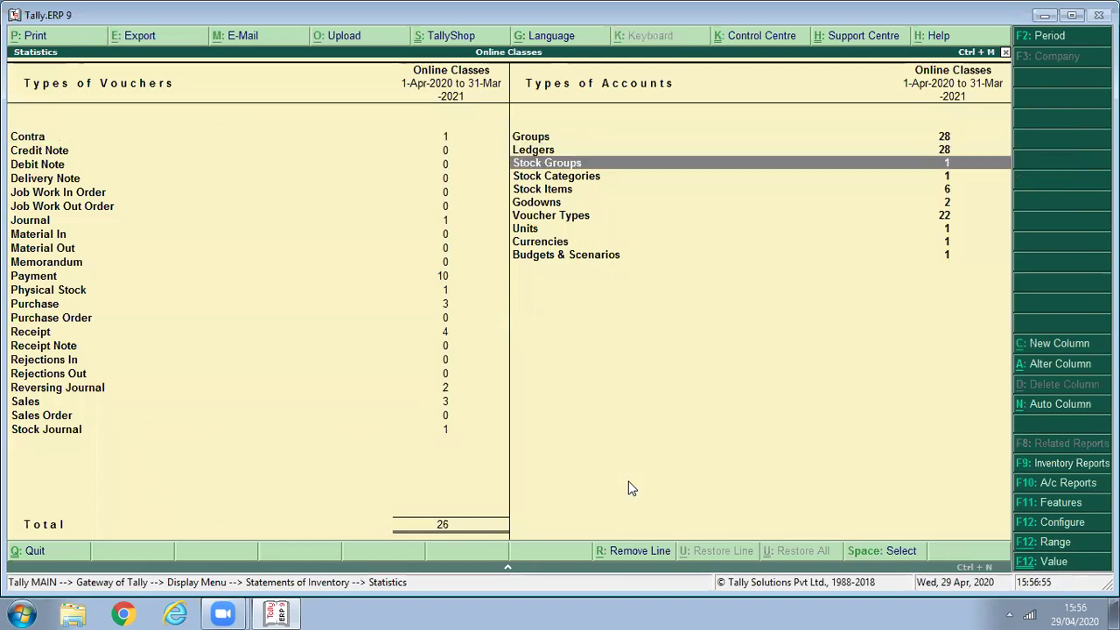
pyautogui.press('Down')
pyautogui.press('Down')
pyautogui.press('Down')
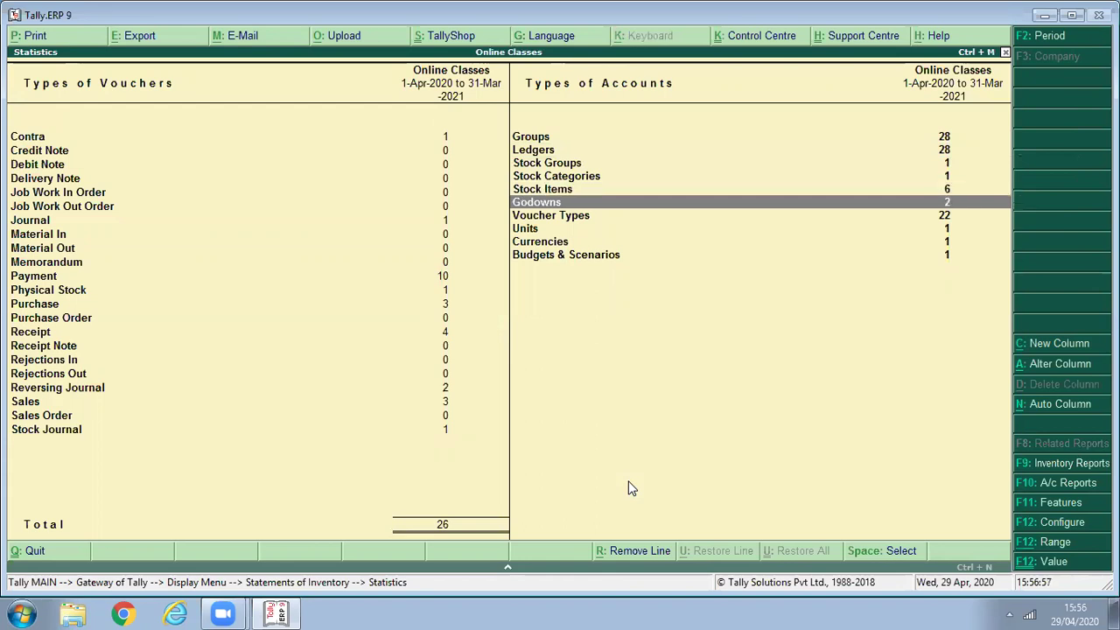
pyautogui.press('Down')
pyautogui.press('Down')
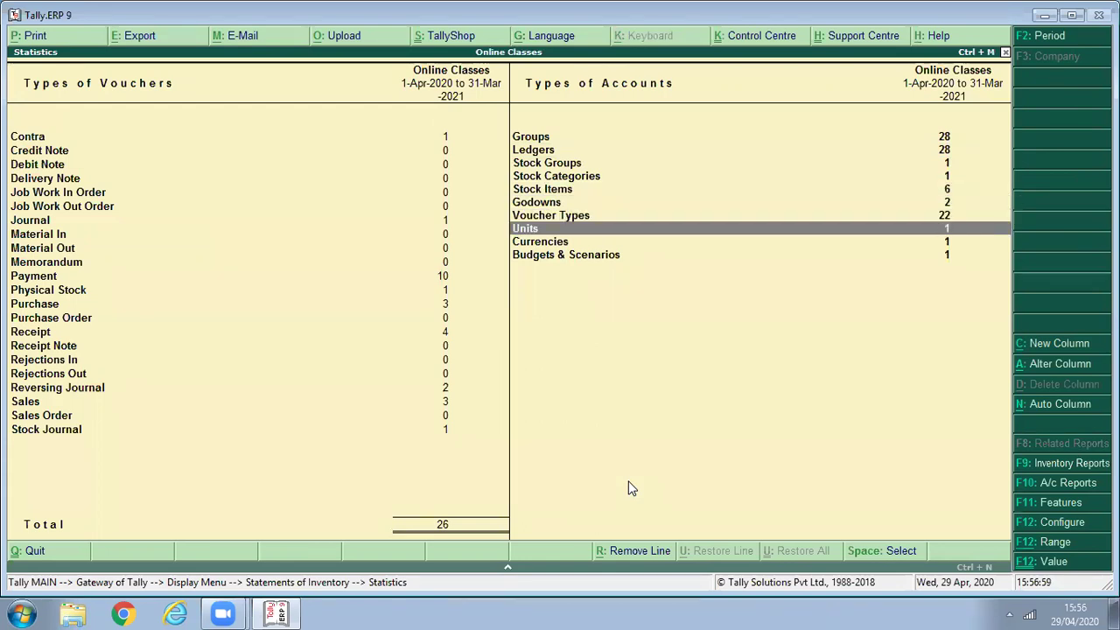
pyautogui.press('Up')
pyautogui.press('Up')
pyautogui.press('Up')
pyautogui.press('Up')
pyautogui.press('Up')
pyautogui.press('Up')
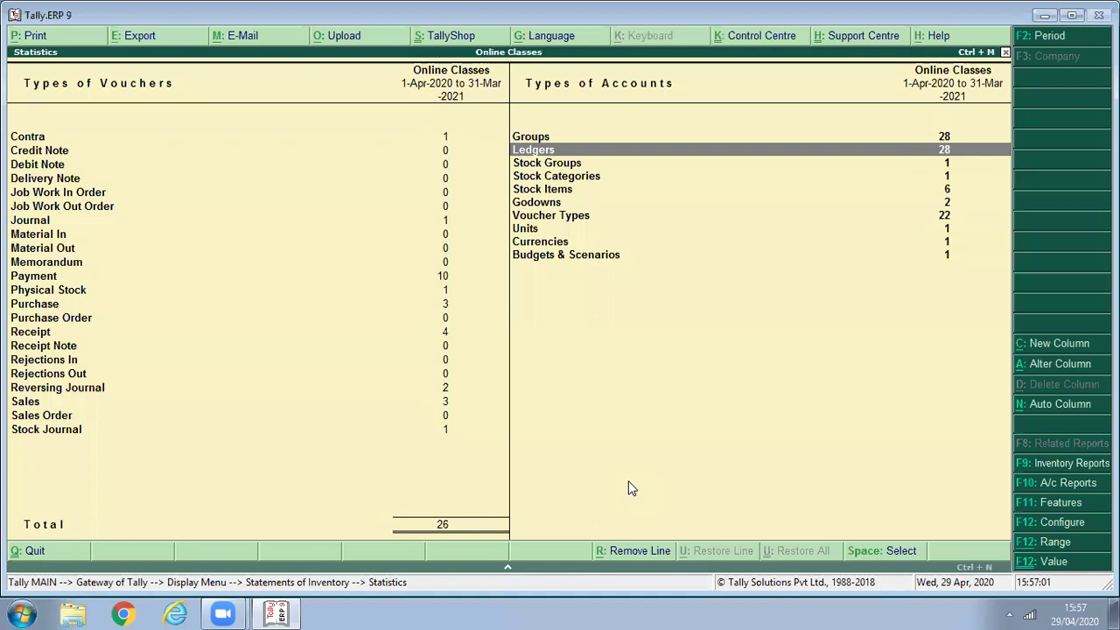
# Drill into Ledgers from the Statistics report, look through the List of Ledgers, and return to the Display Menu
pyautogui.press('Return')
pyautogui.press('Down')
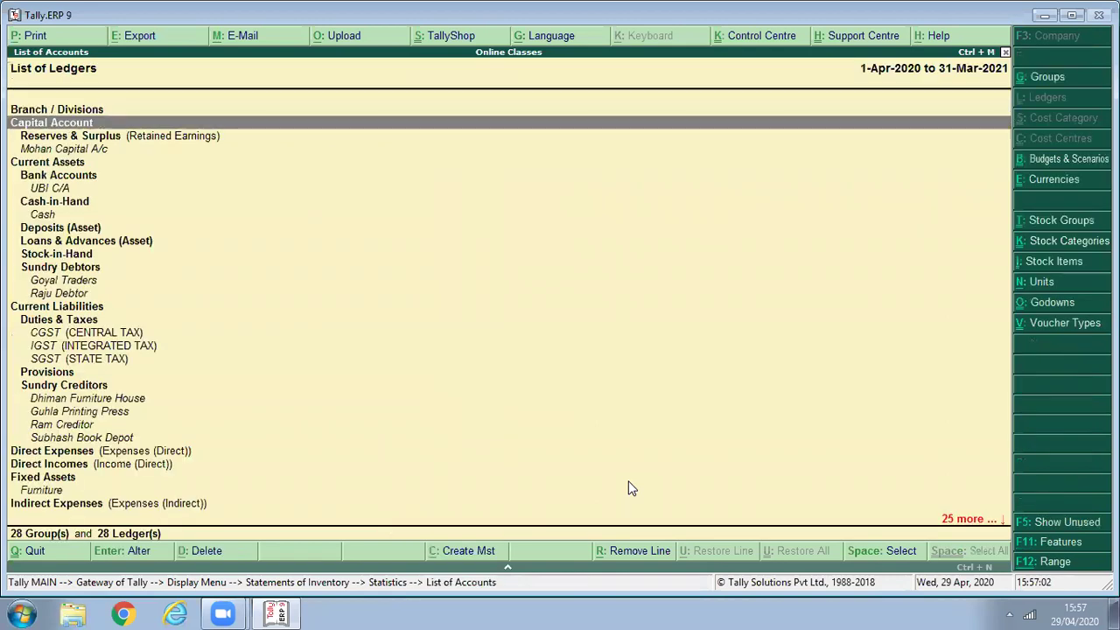
pyautogui.press('Down')
pyautogui.press('Down')
pyautogui.press('Down')
pyautogui.press('Down')
pyautogui.press('Down')
pyautogui.press('Down')
pyautogui.press('Down')
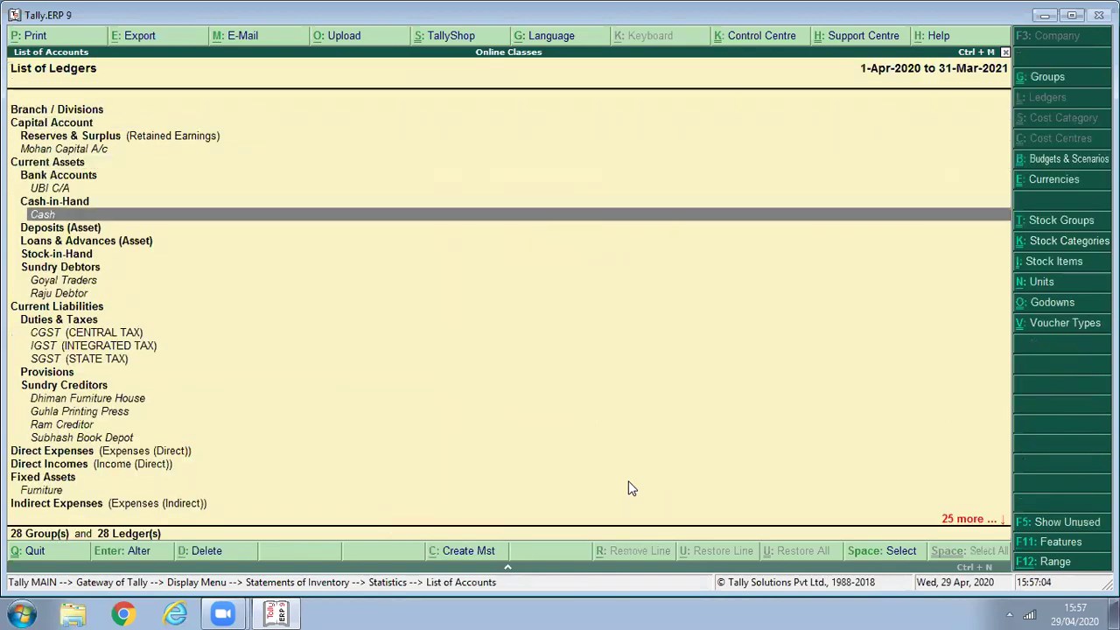
pyautogui.press('Down')
pyautogui.press('Down')
pyautogui.press('Down')
pyautogui.press('Down')
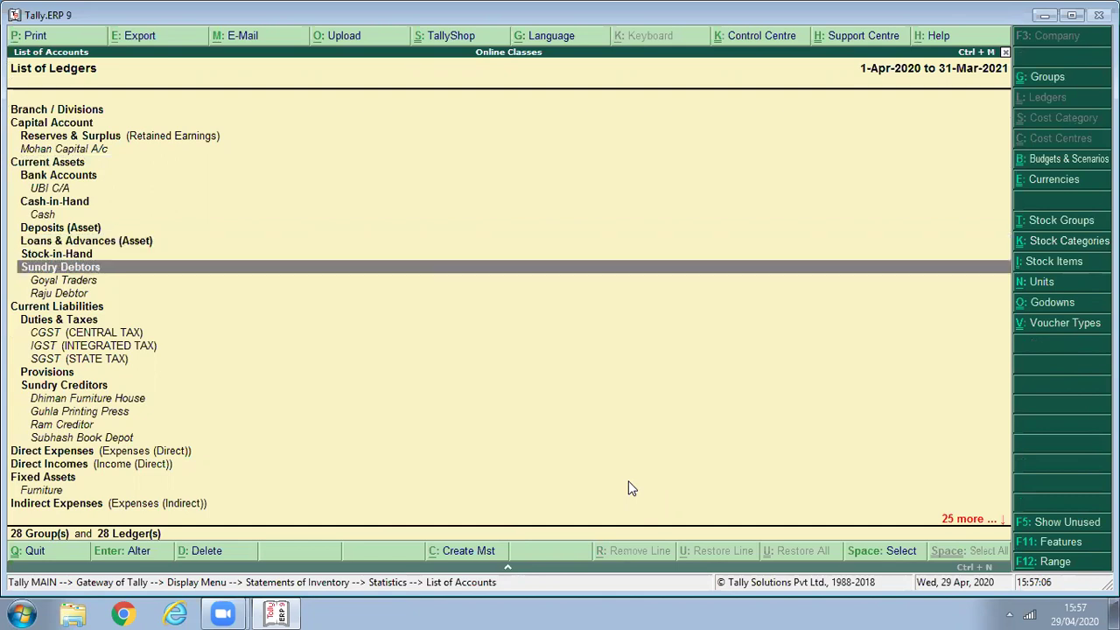
pyautogui.press('Escape')
pyautogui.press('Escape')
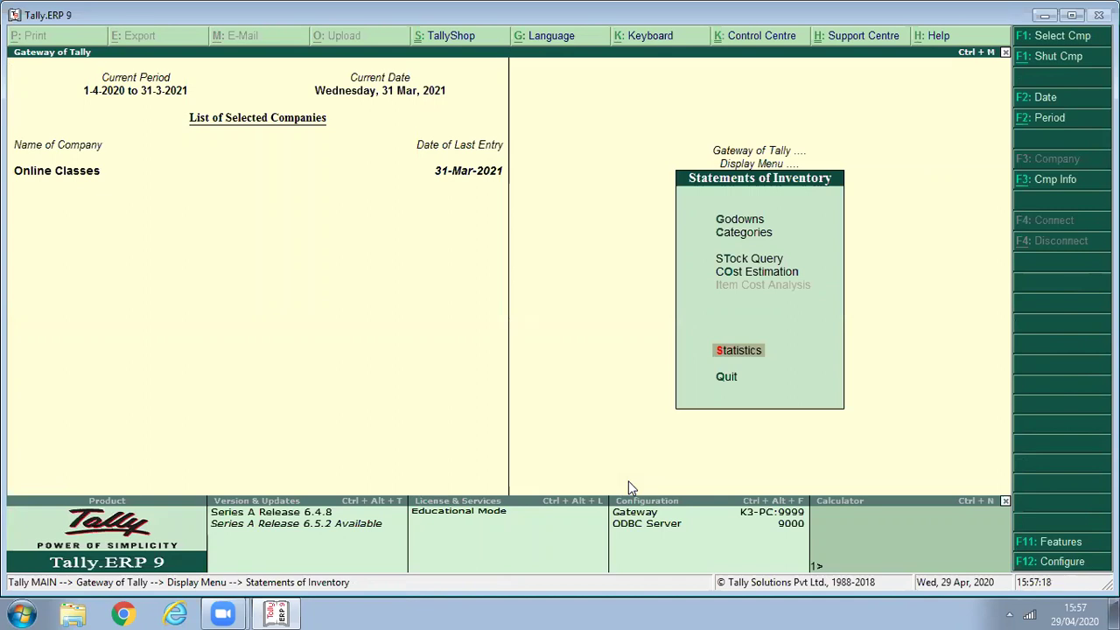
pyautogui.press('Escape')
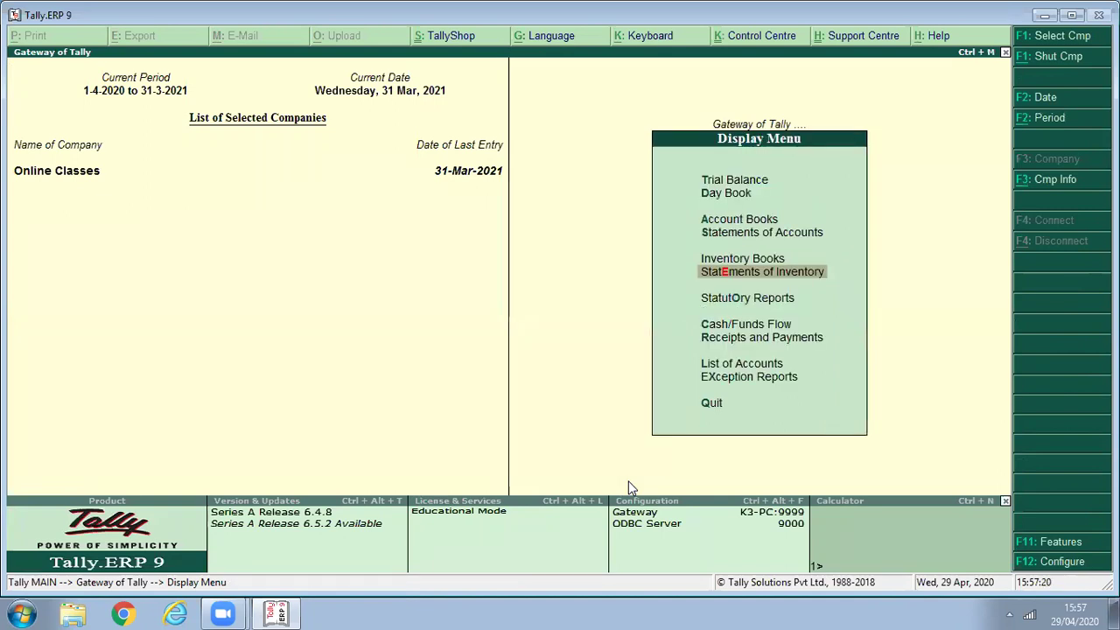